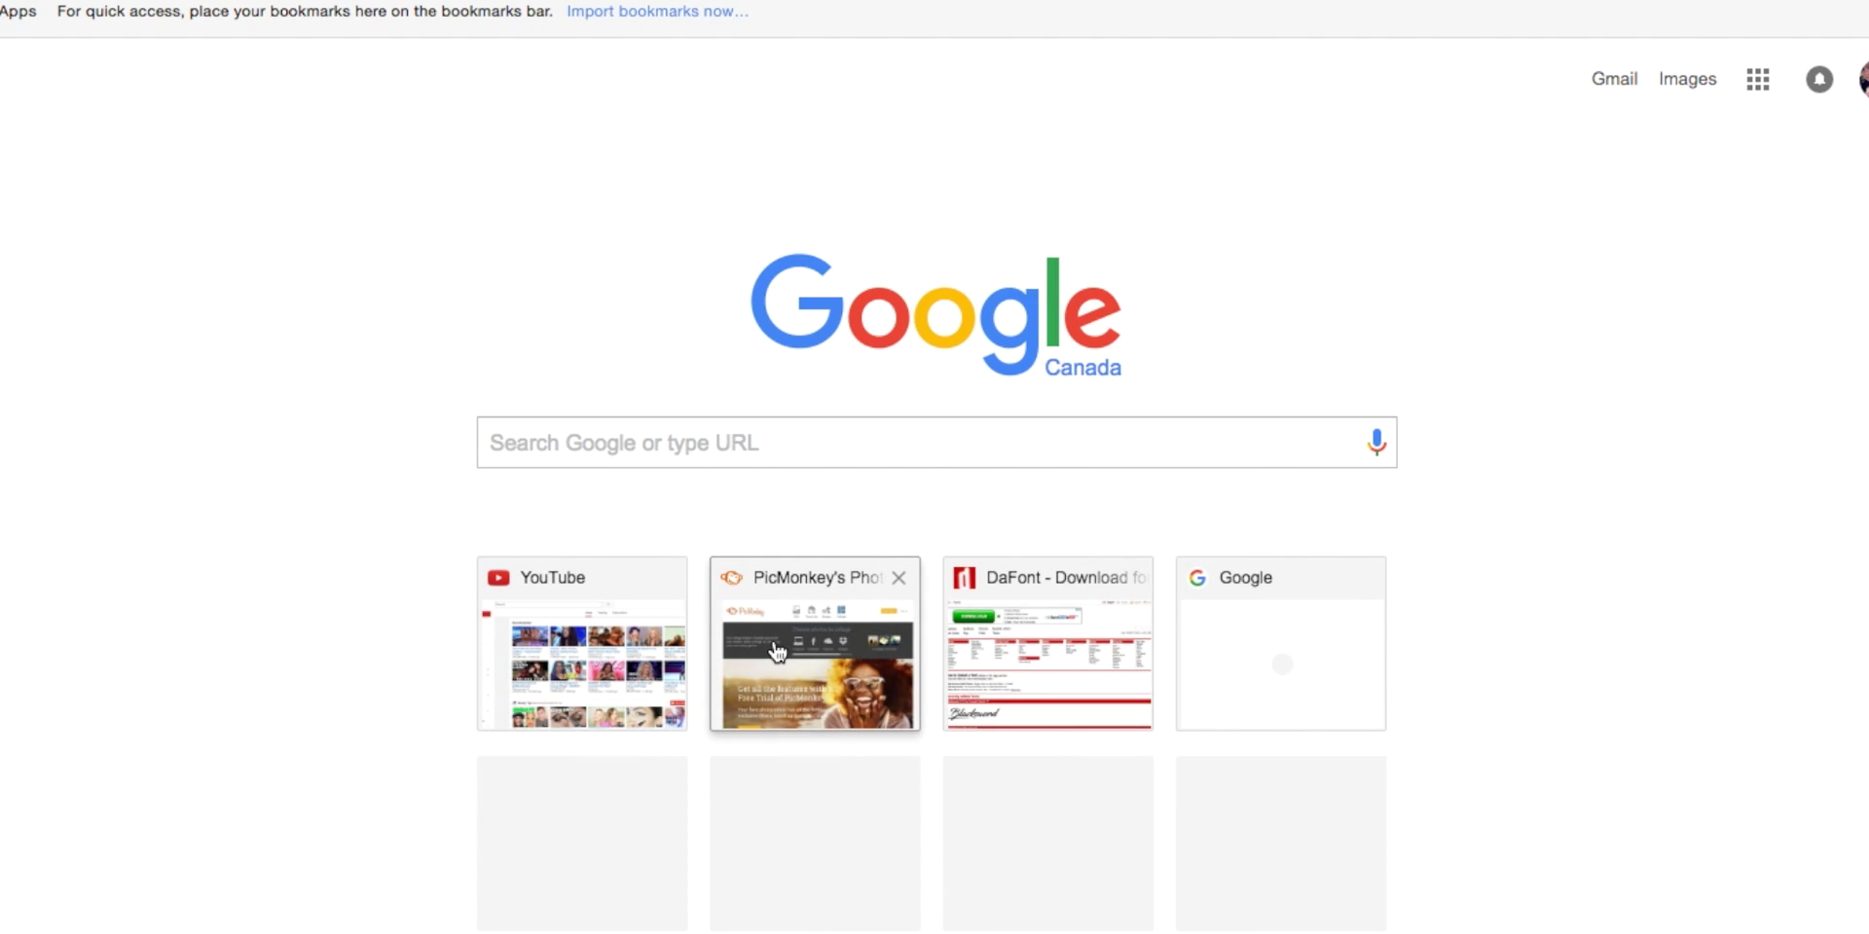
Open PicMonkey, create a Square design and apply a Transparent canvas colour
left_click(777, 651)
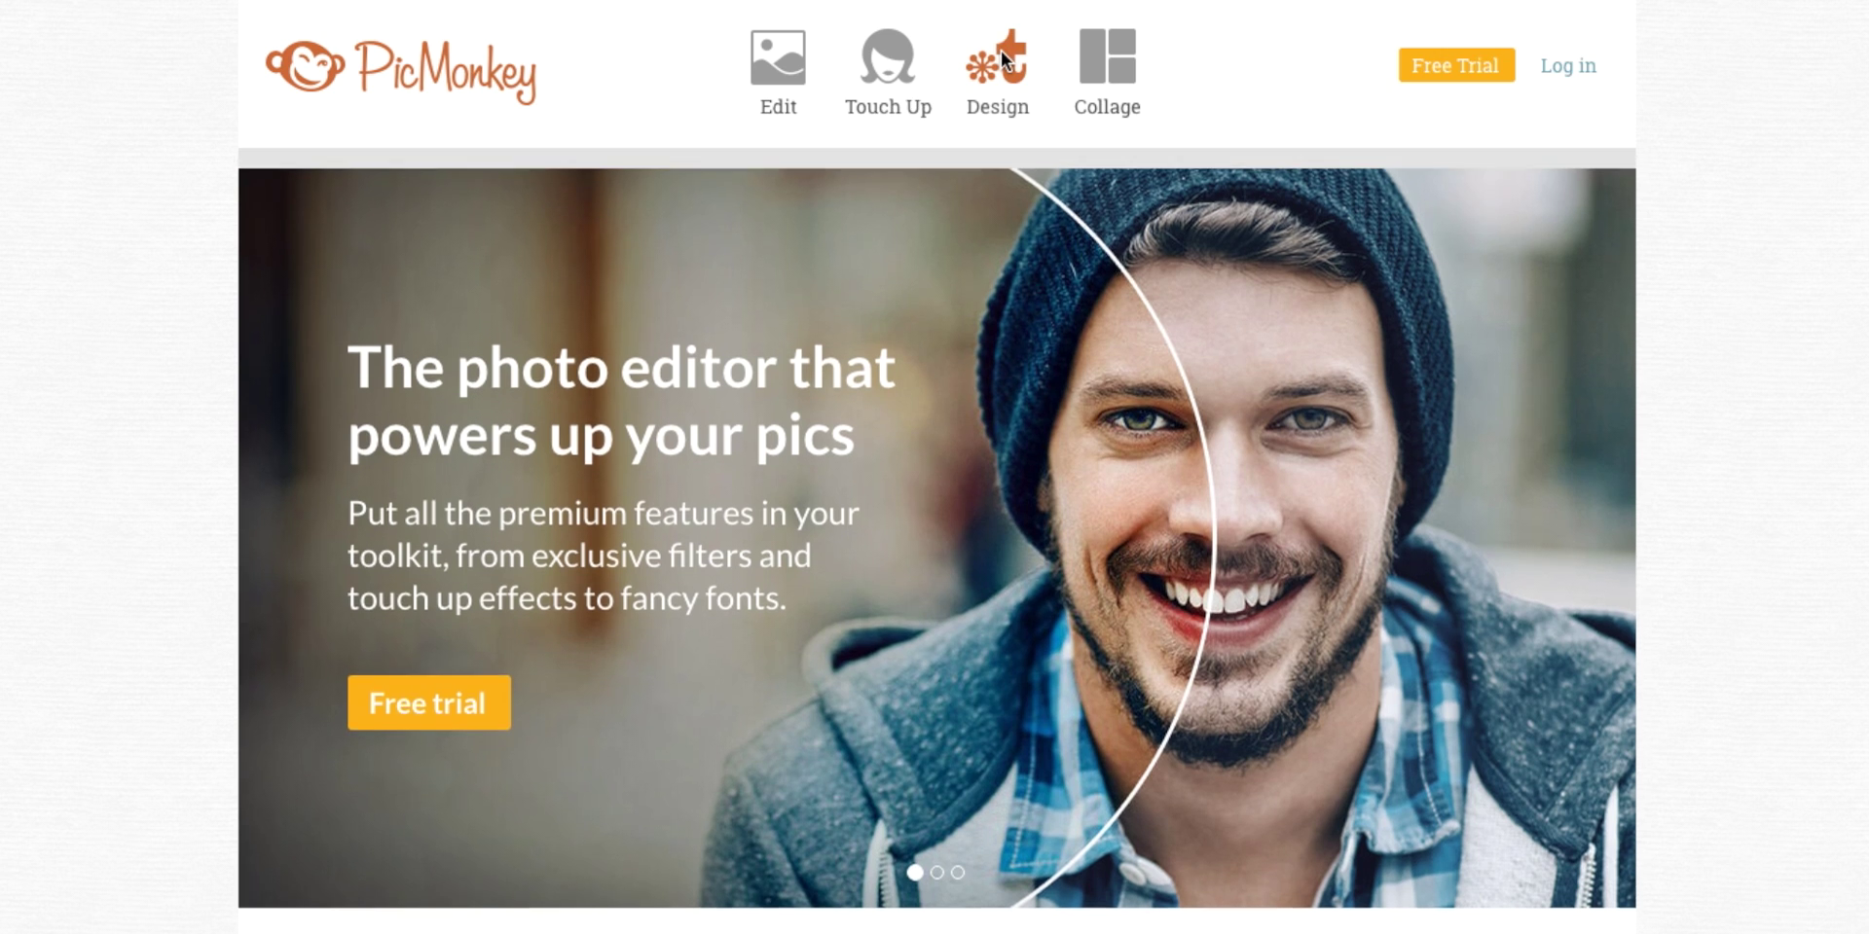
left_click(1003, 59)
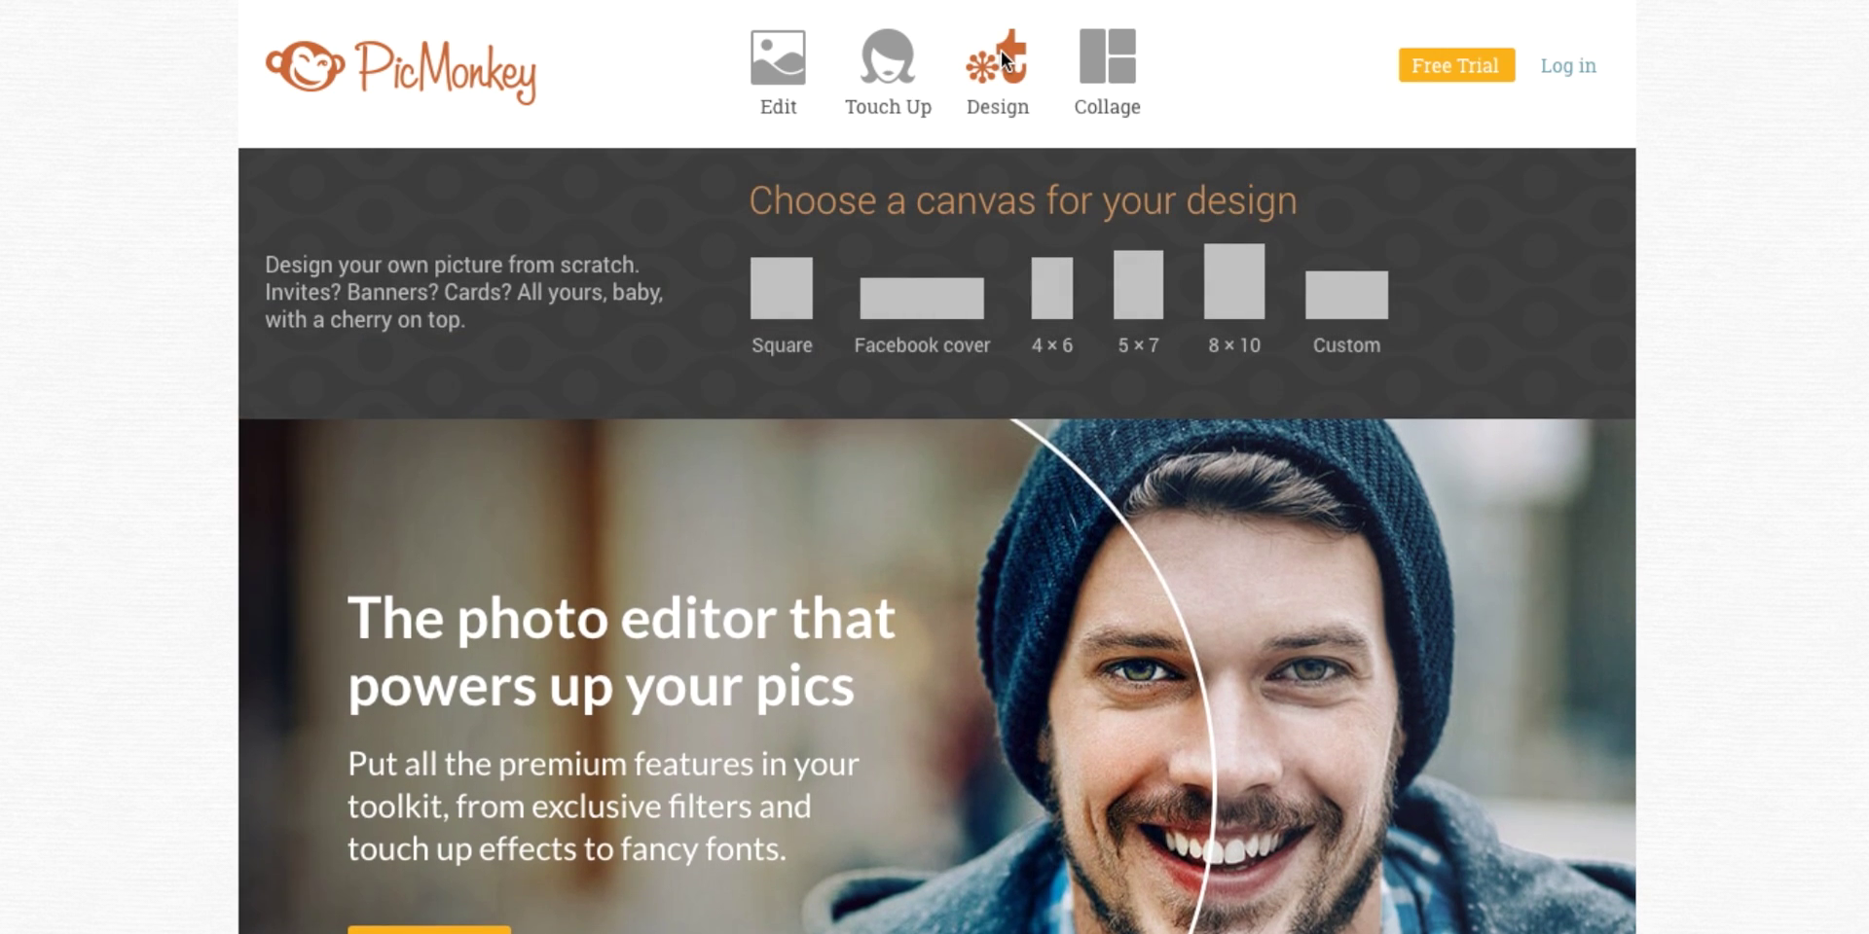
left_click(802, 296)
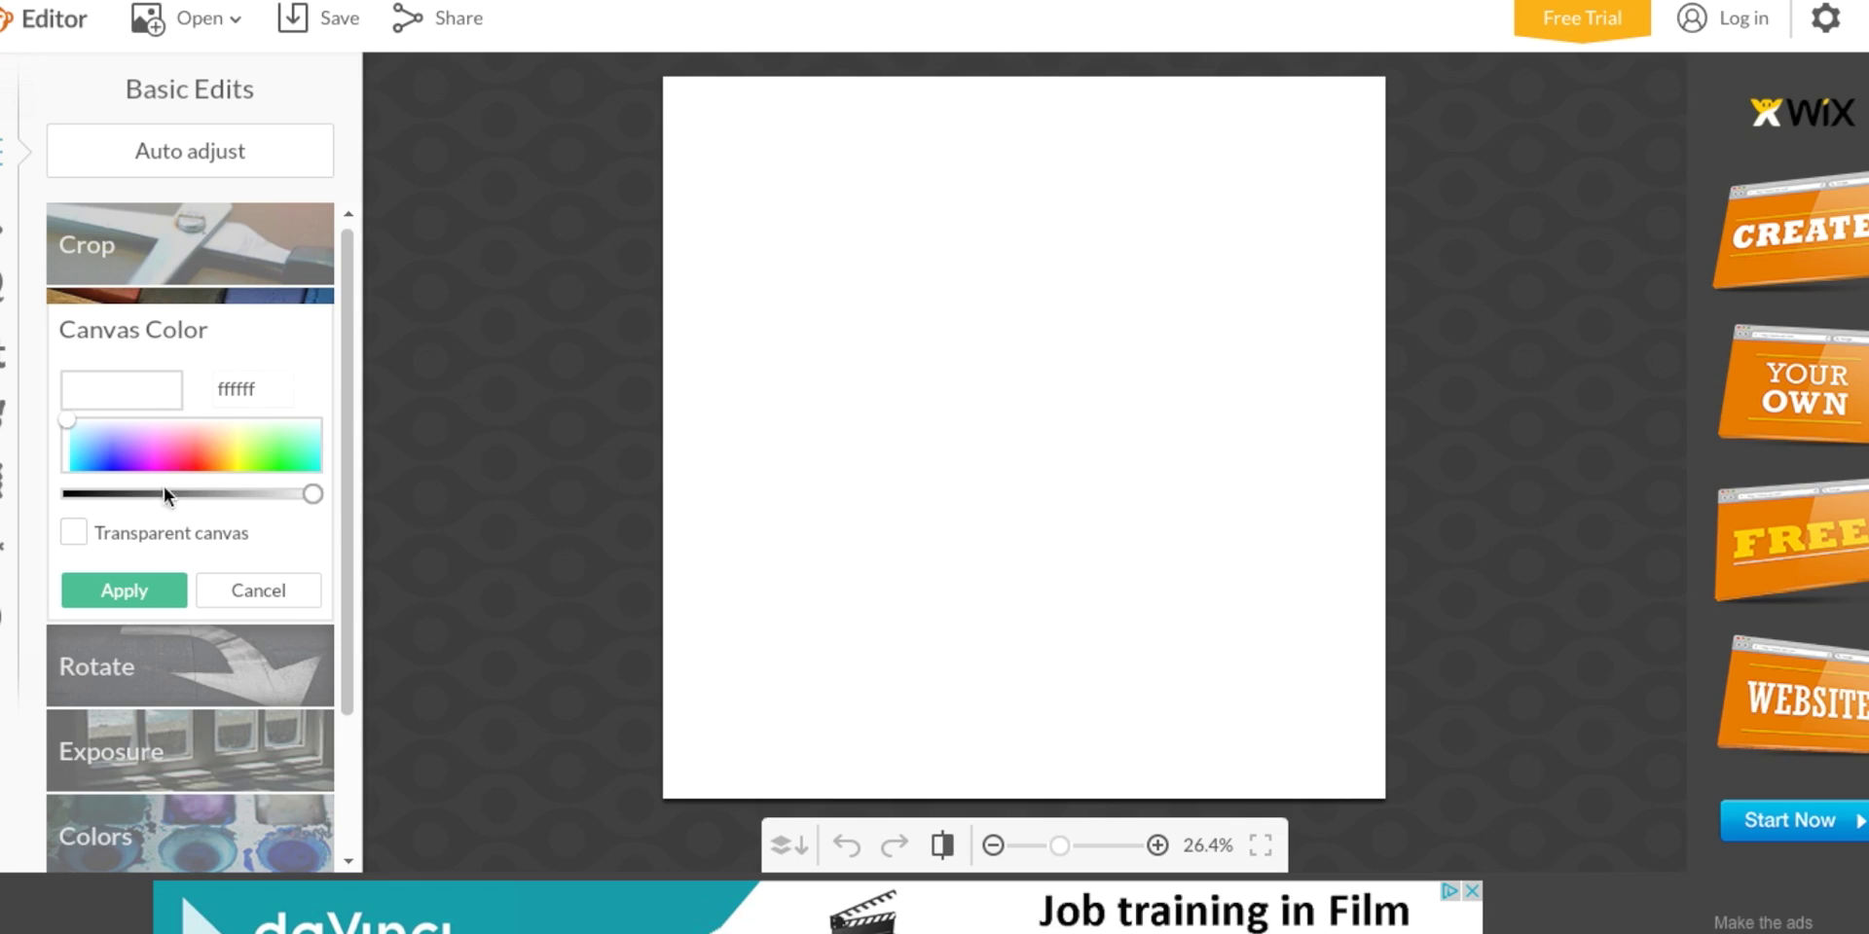
left_click(70, 531)
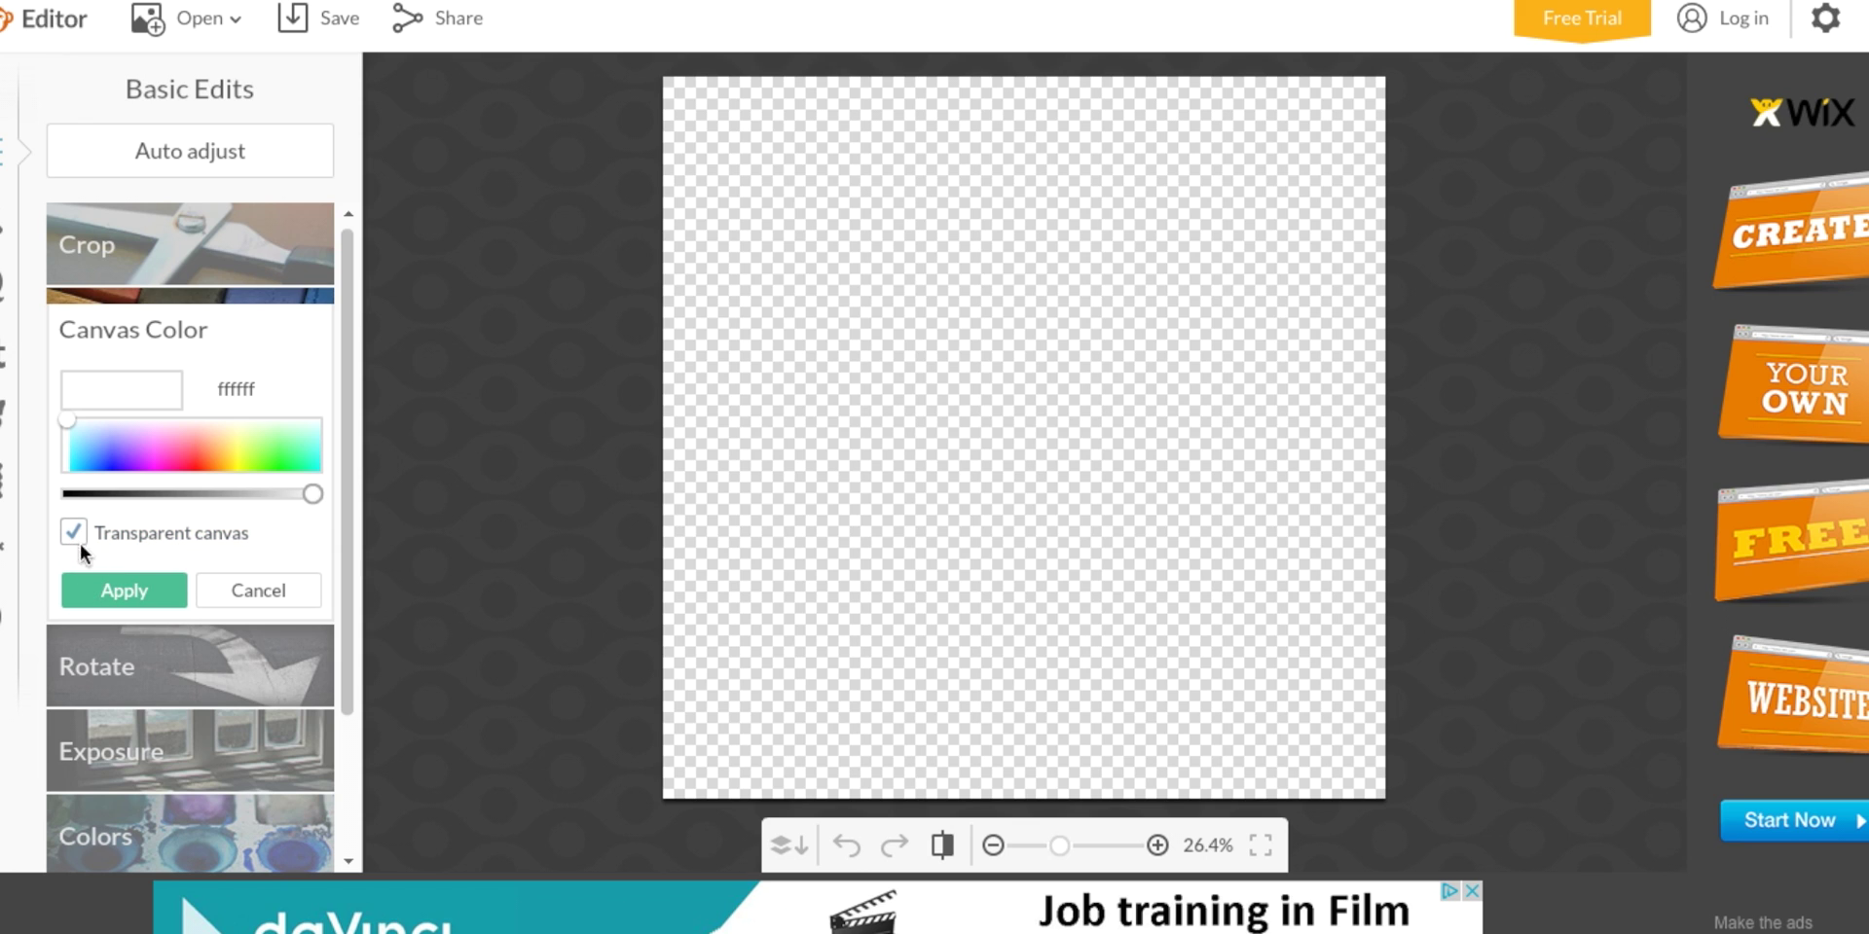
left_click(117, 599)
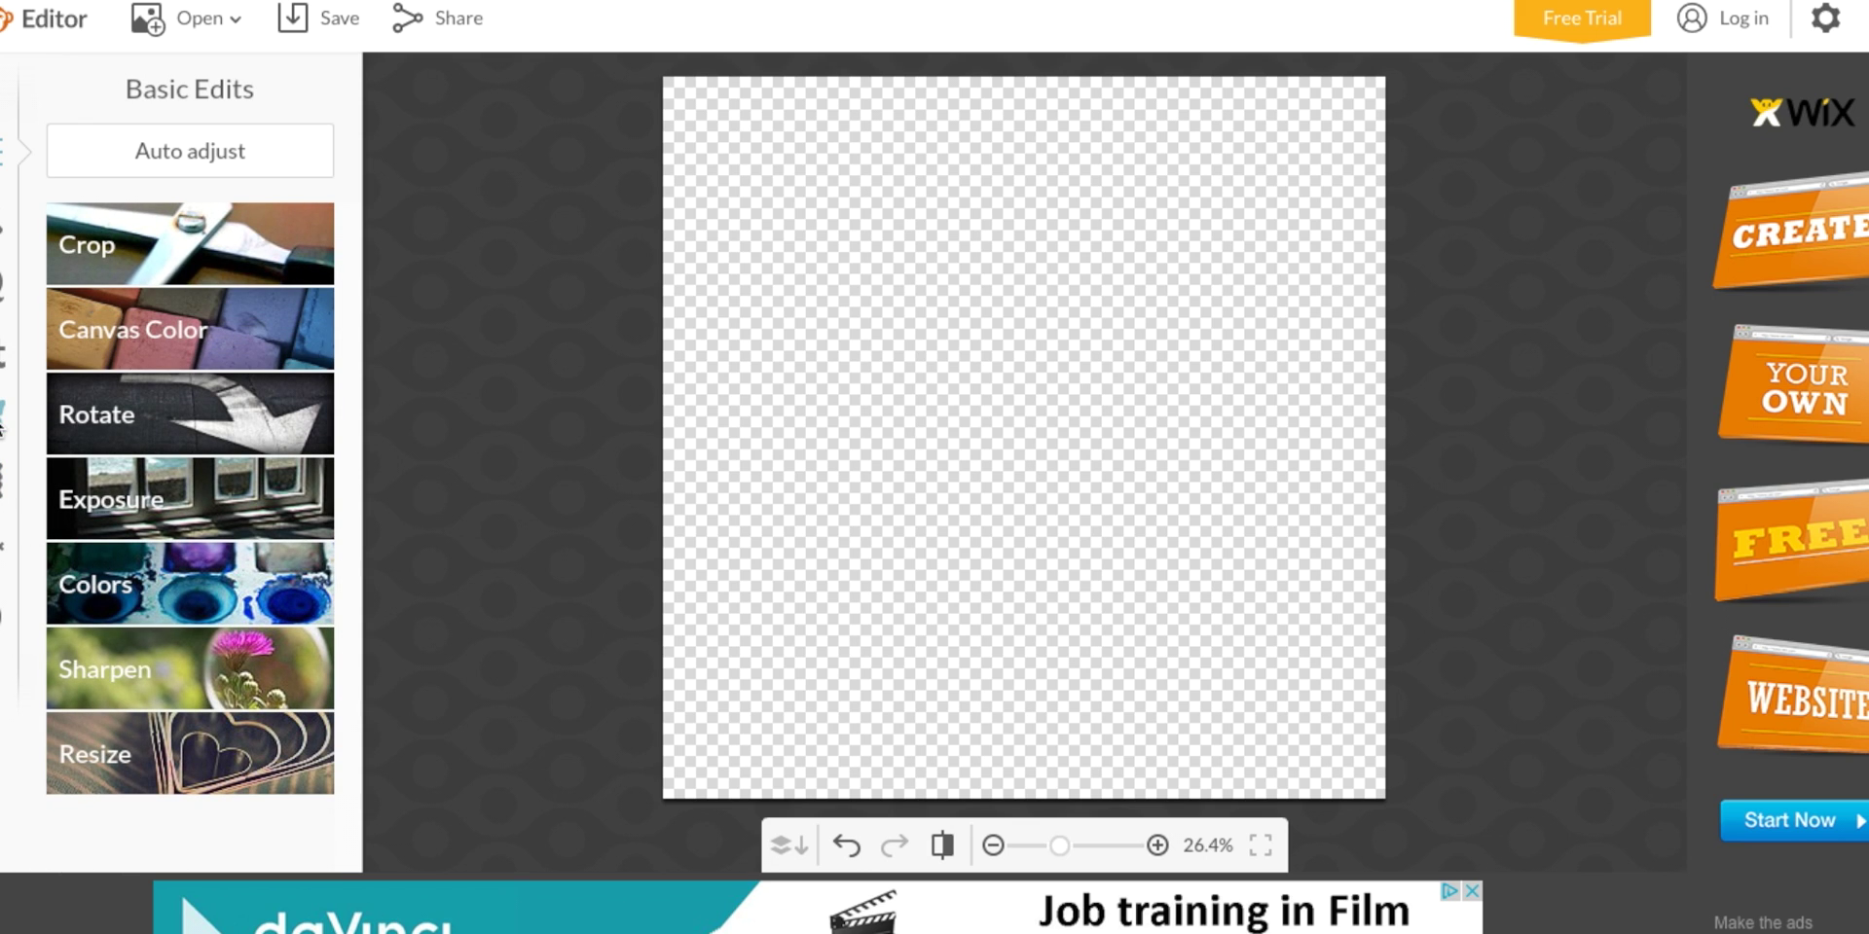
Add mac-2ydd.png from Downloads as an overlay and enlarge it across the canvas width
left_click(2, 413)
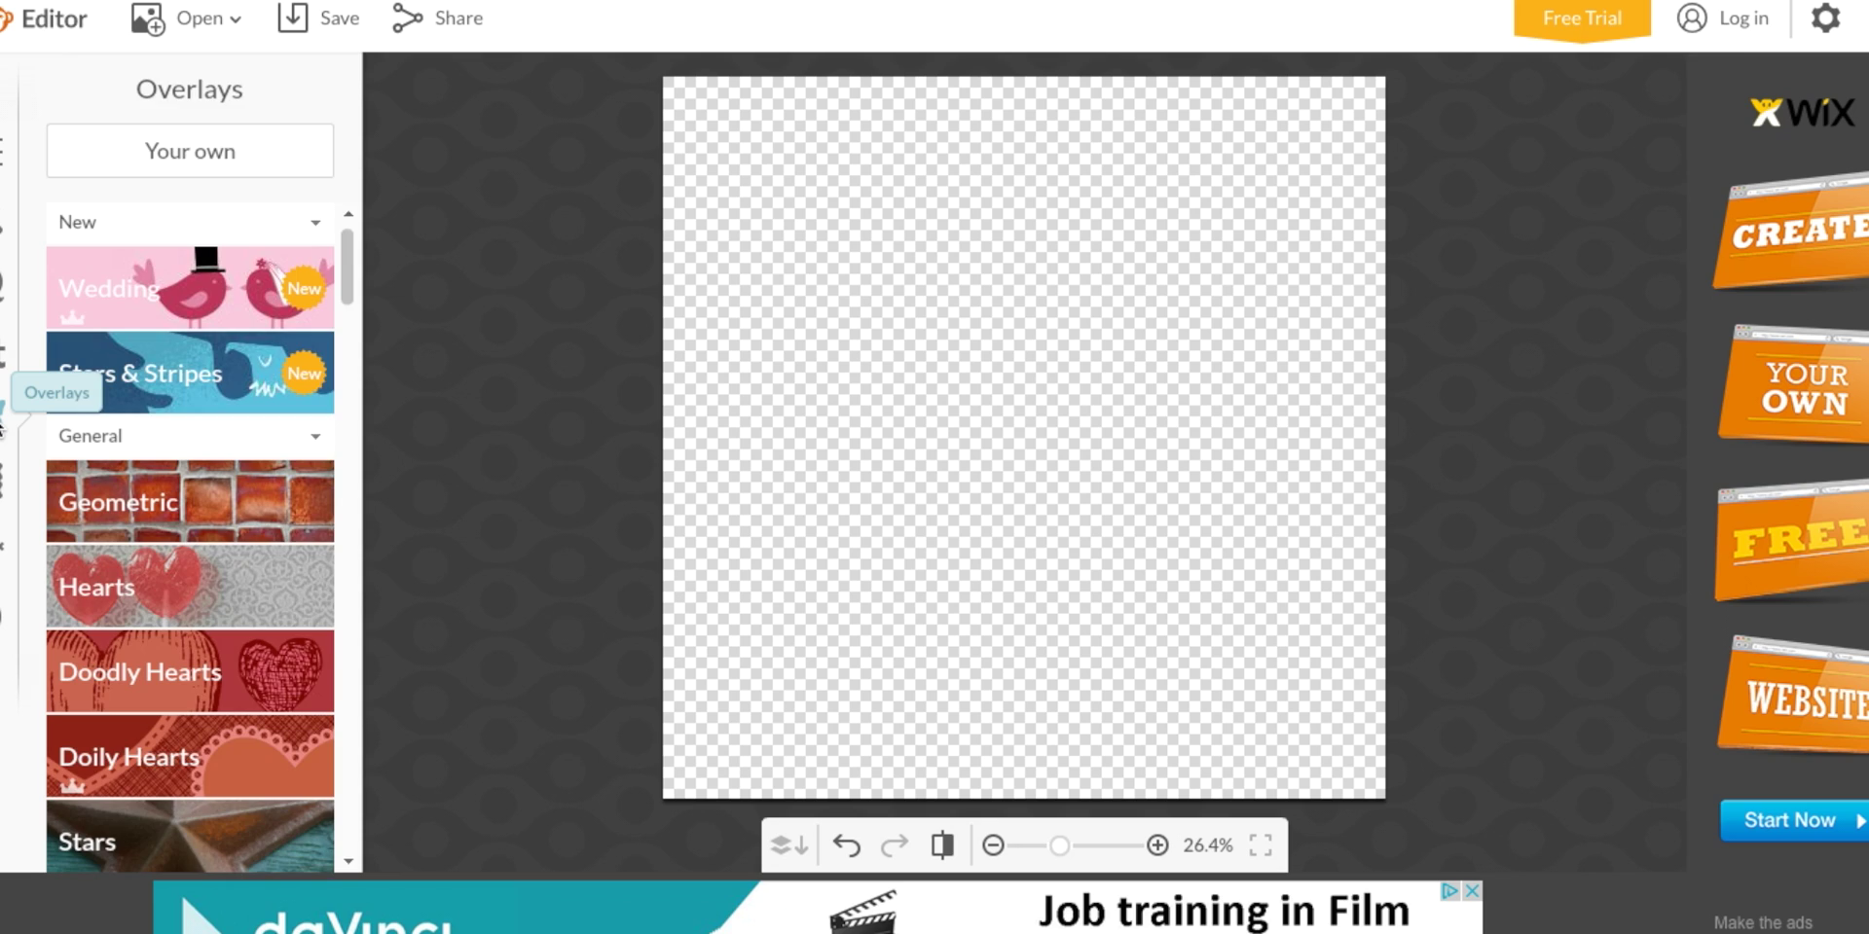
left_click(163, 157)
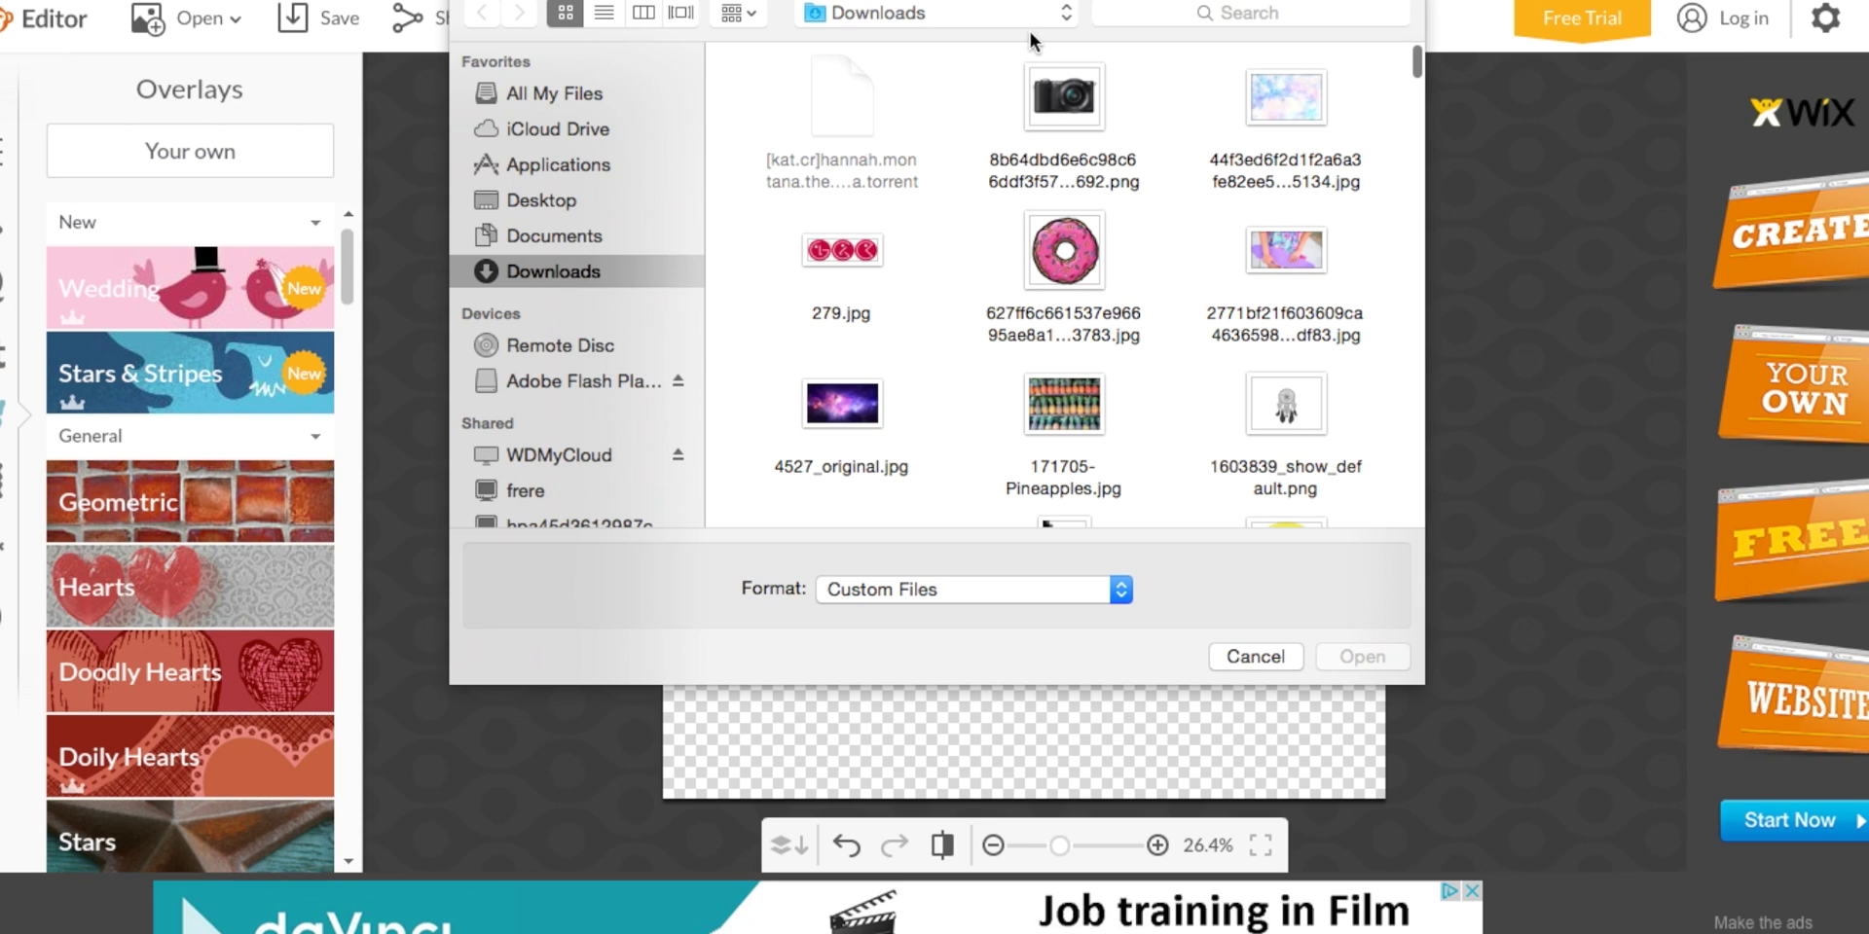
scroll(1081, 292, "down", 15)
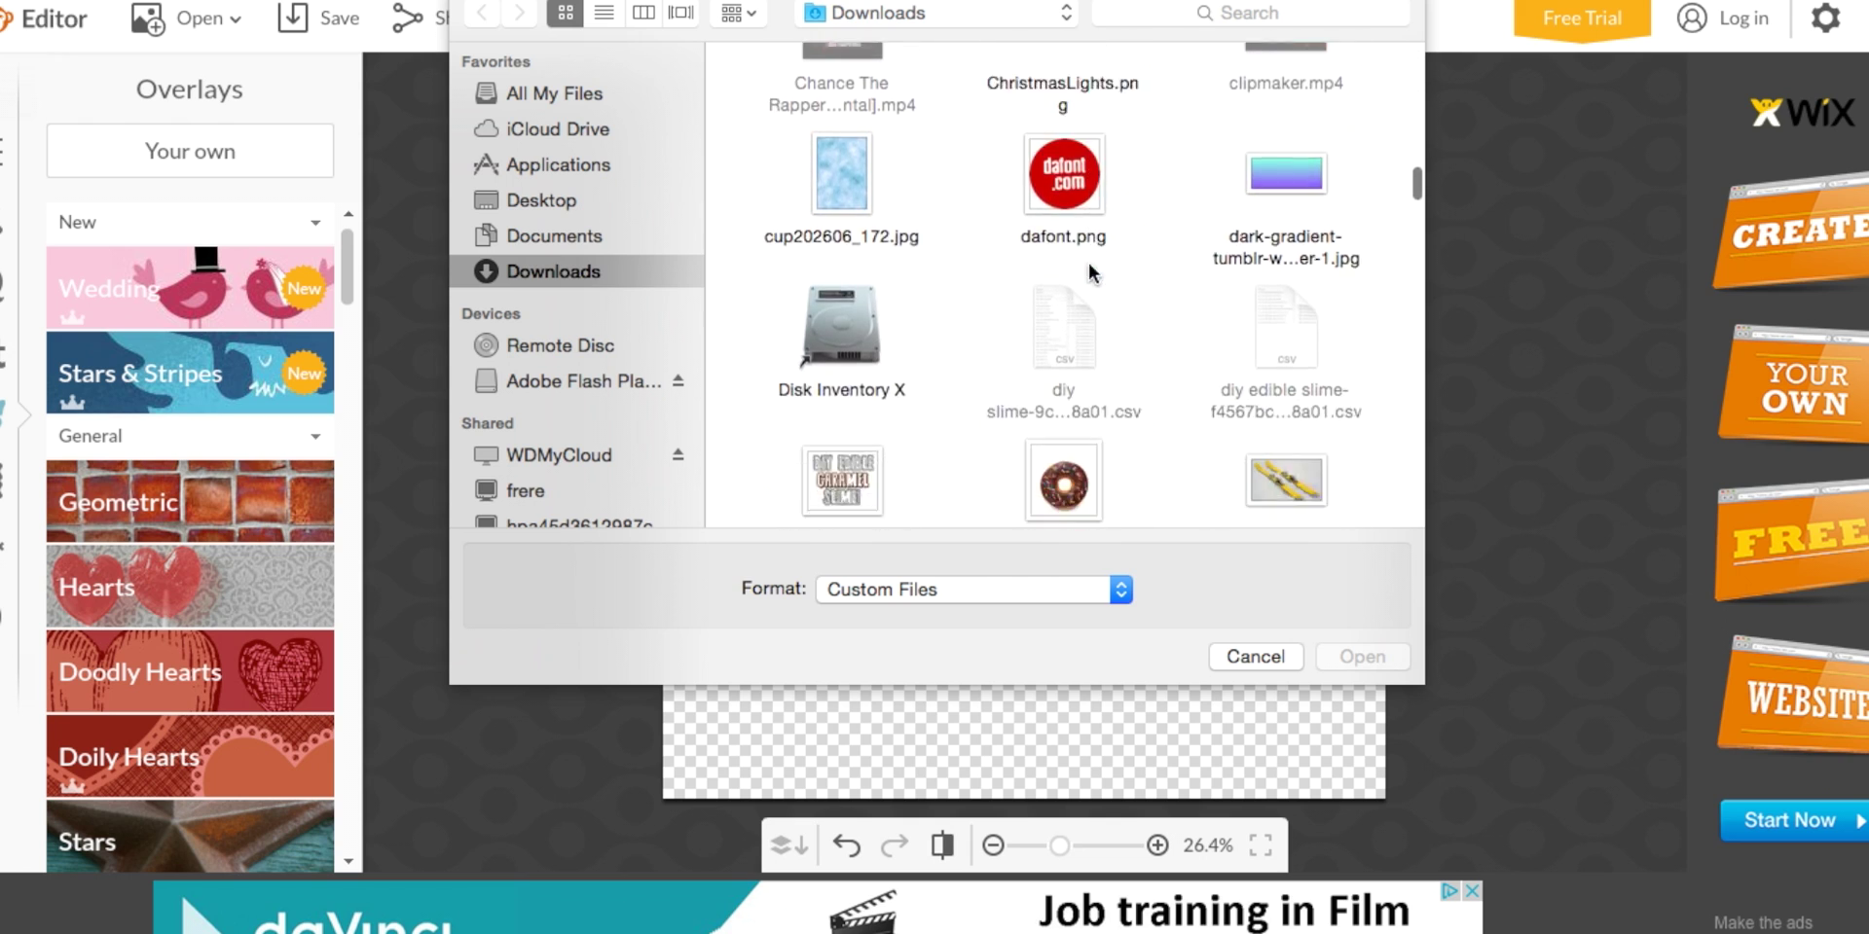
scroll(1090, 273, "down", 10)
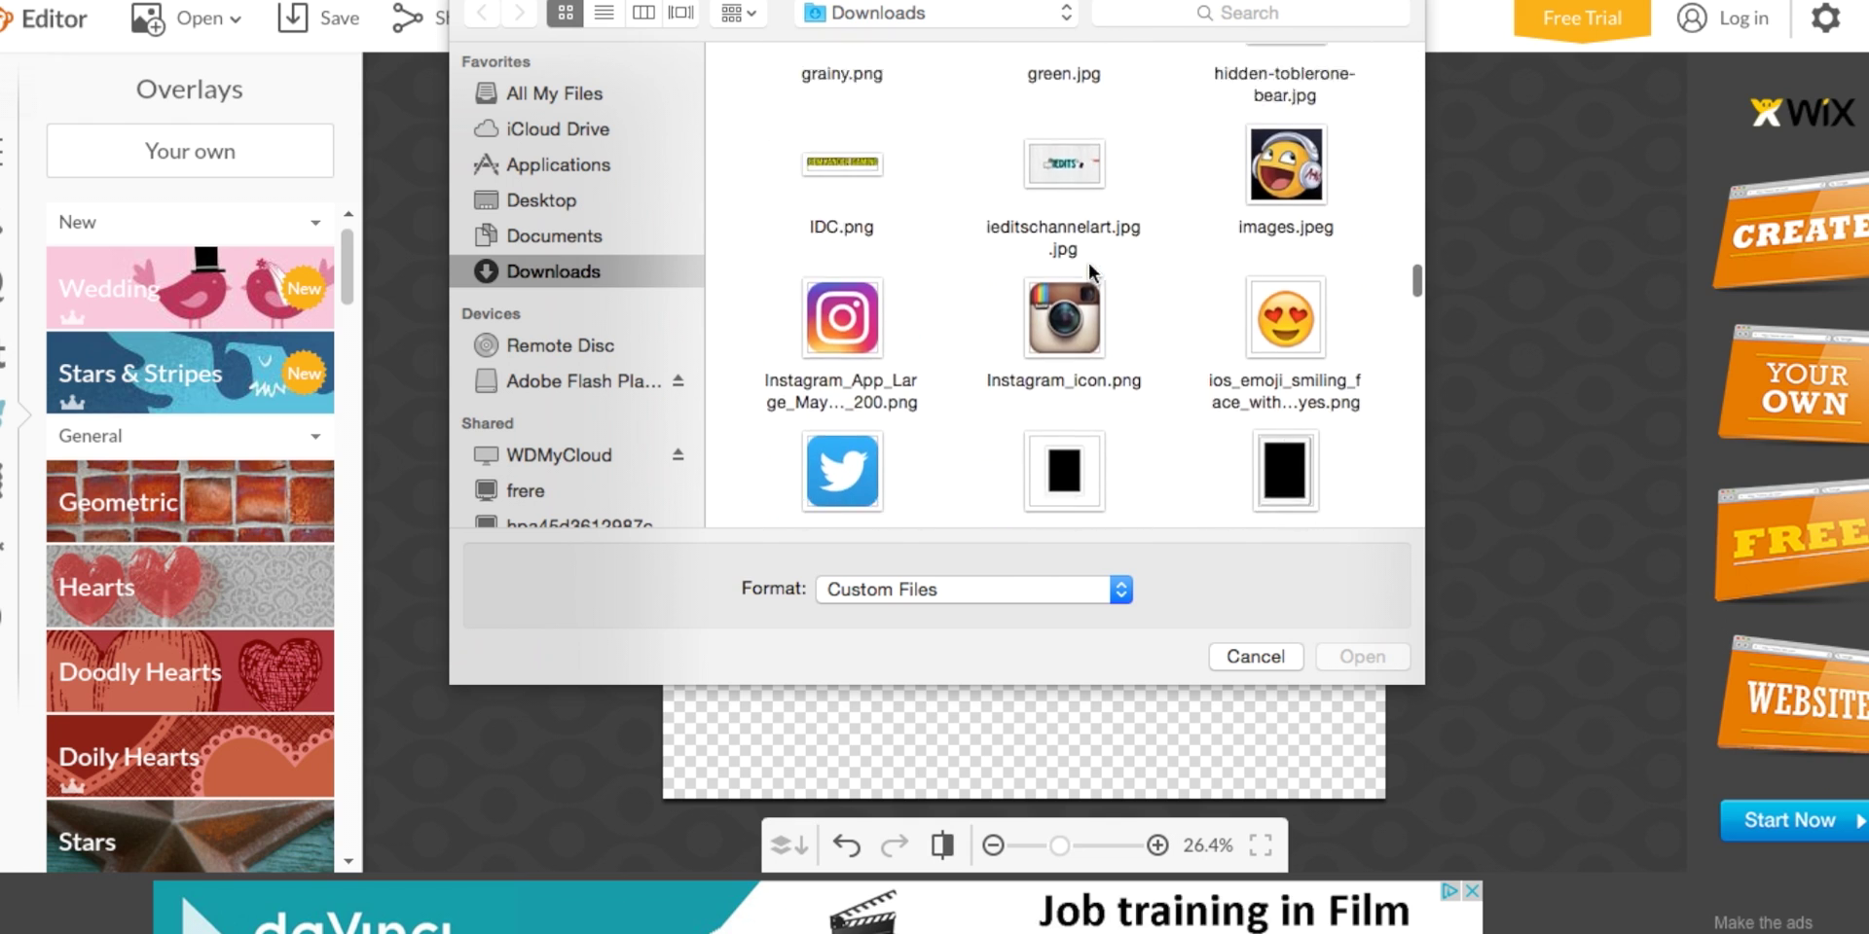
scroll(1090, 273, "down", 10)
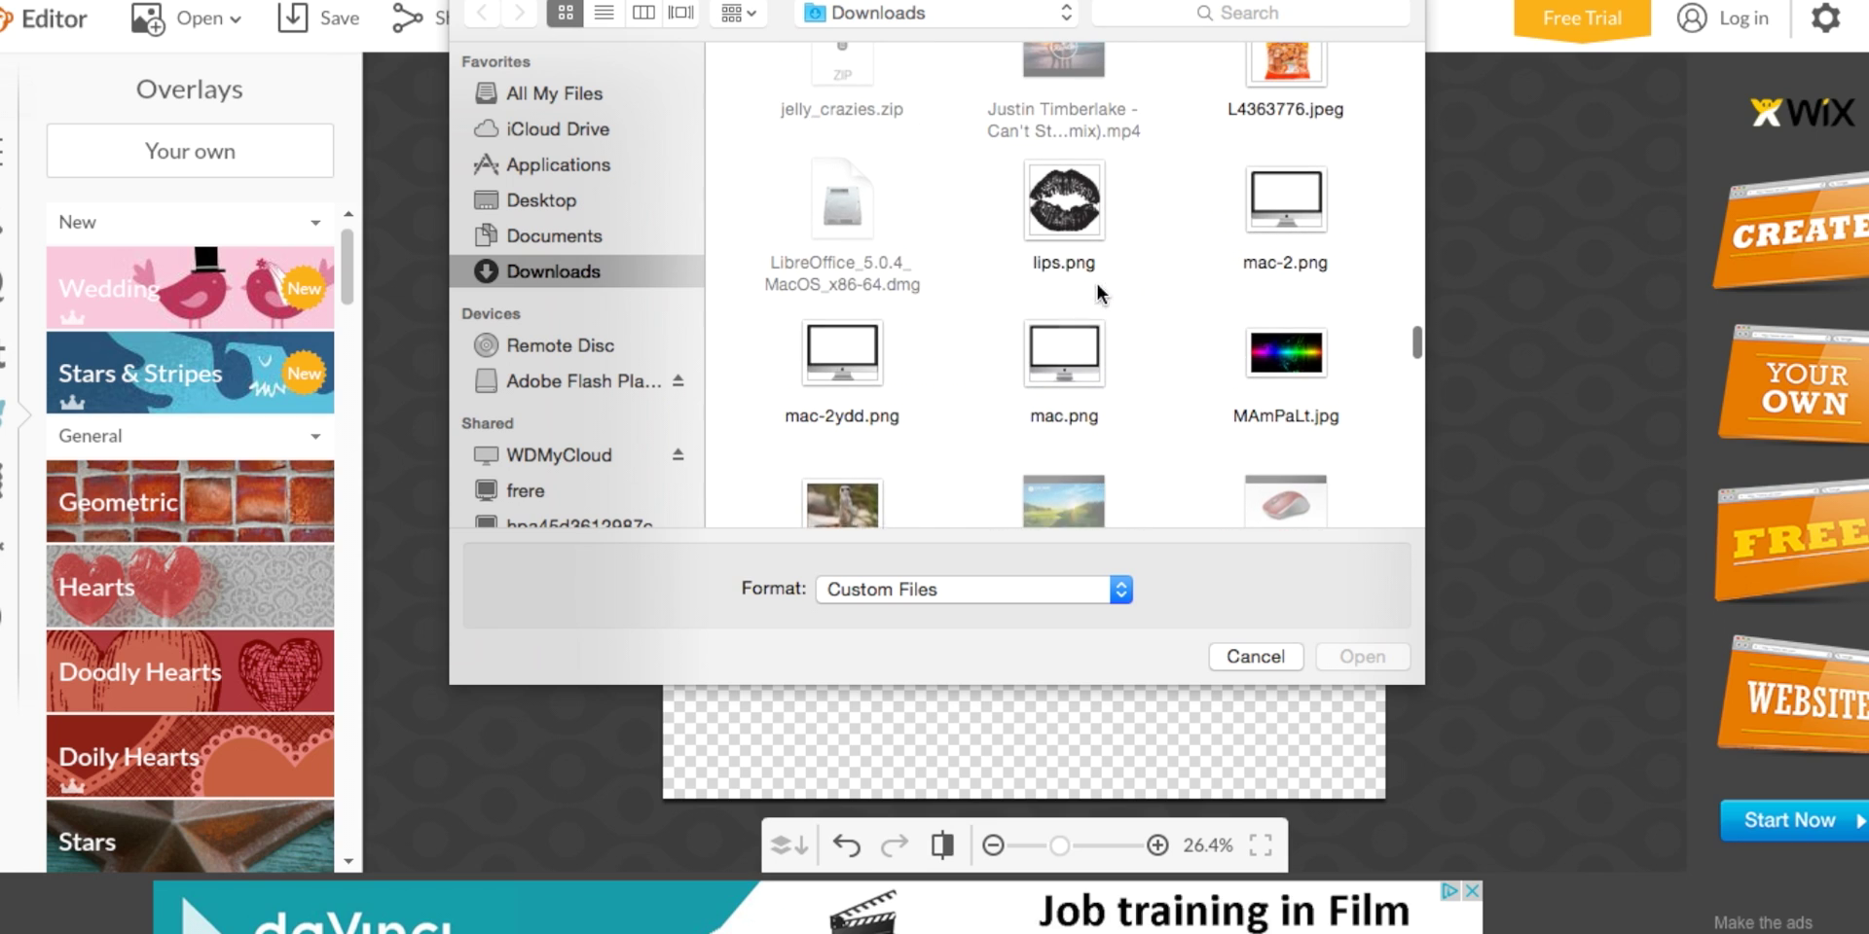
double_click(846, 375)
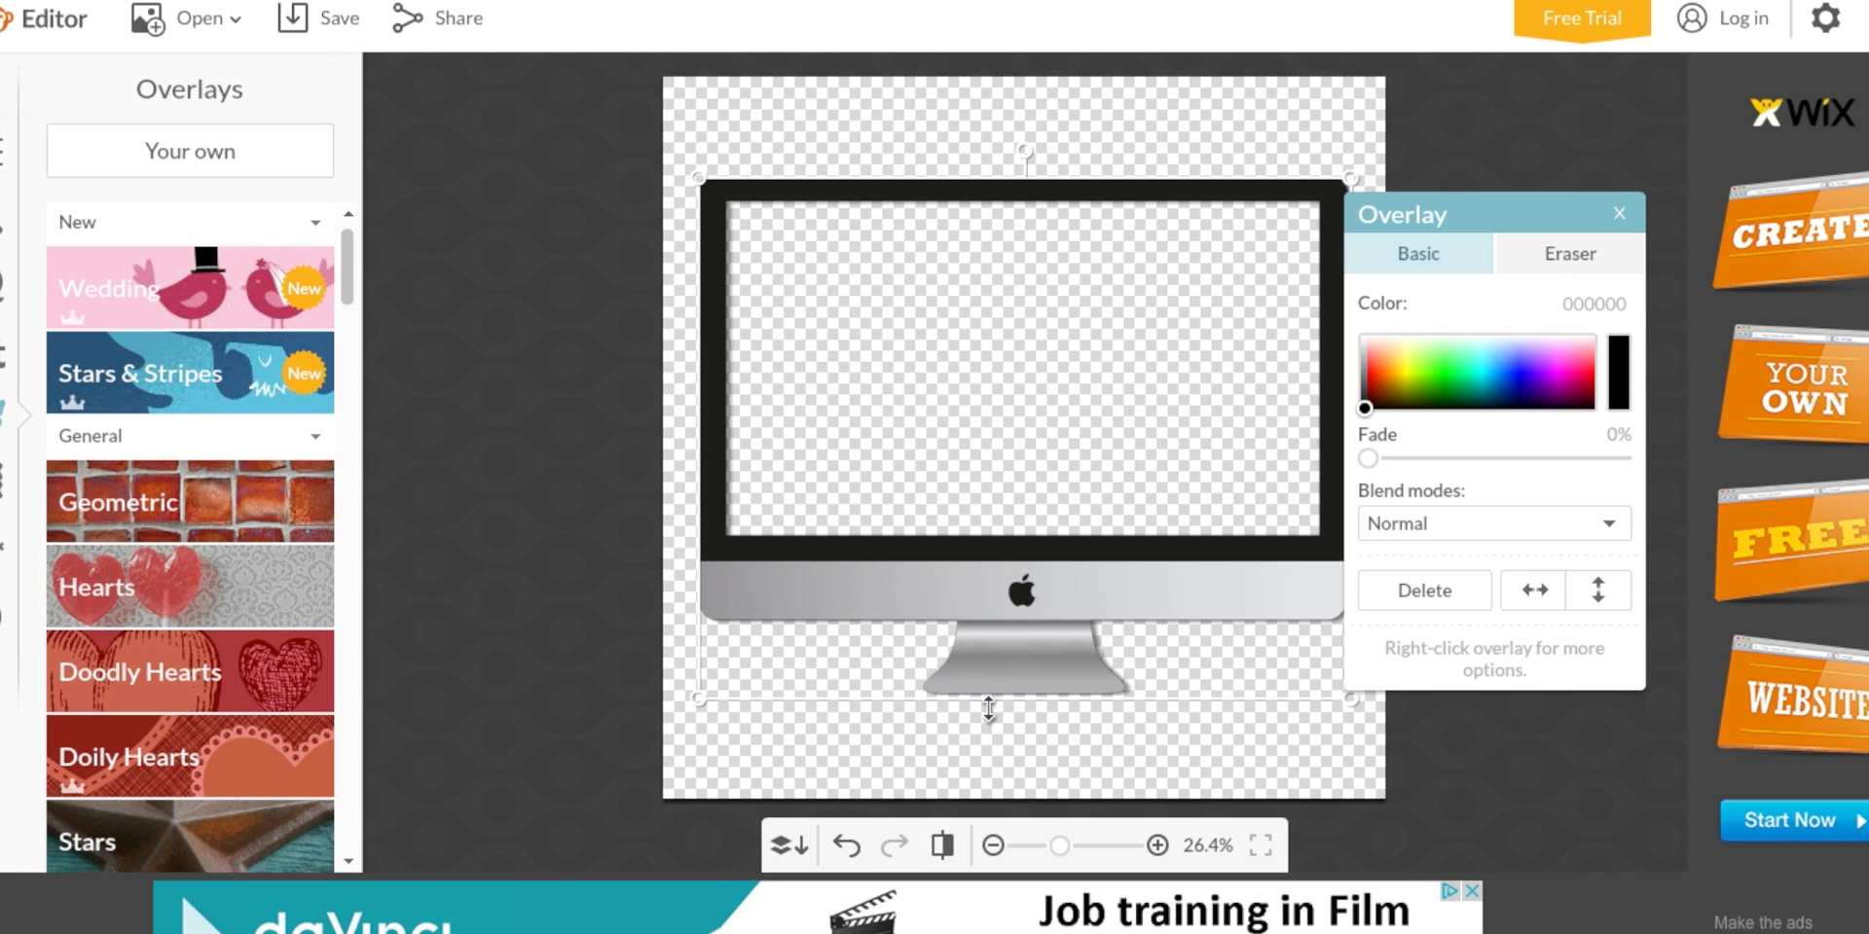
left_click_drag(988, 709, 984, 768)
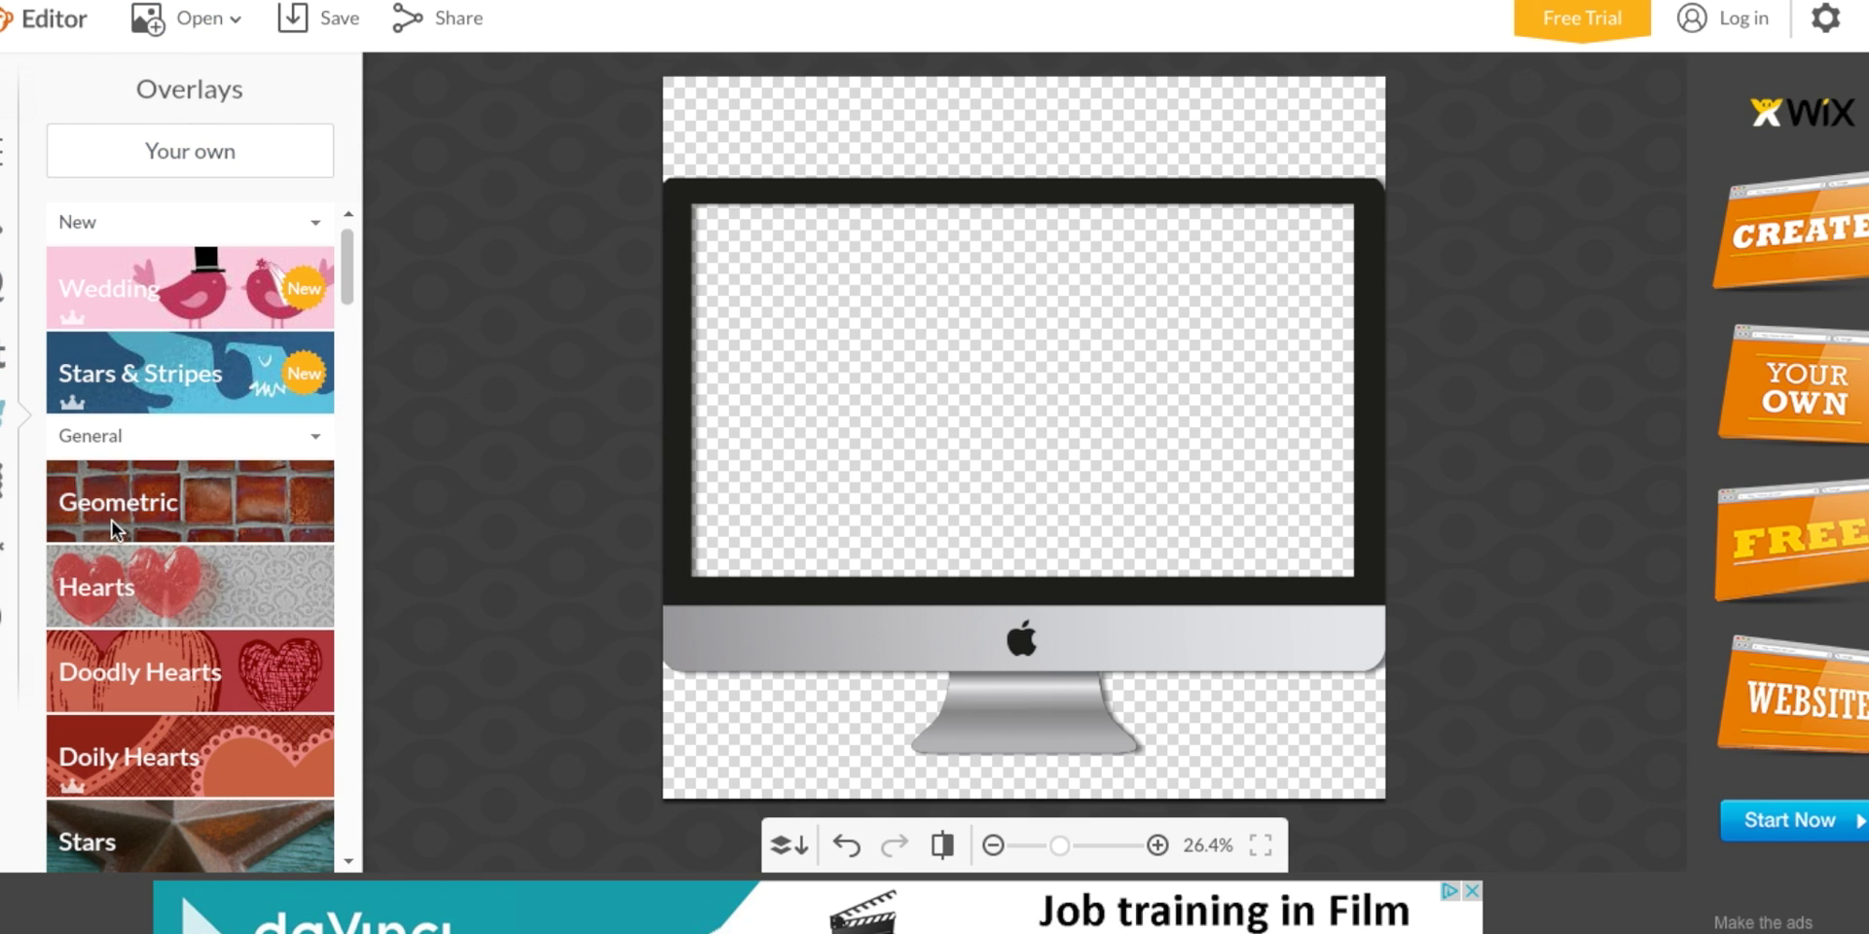
Add a Geometric rectangle and resize it to cover the monitor's screen area
left_click(185, 502)
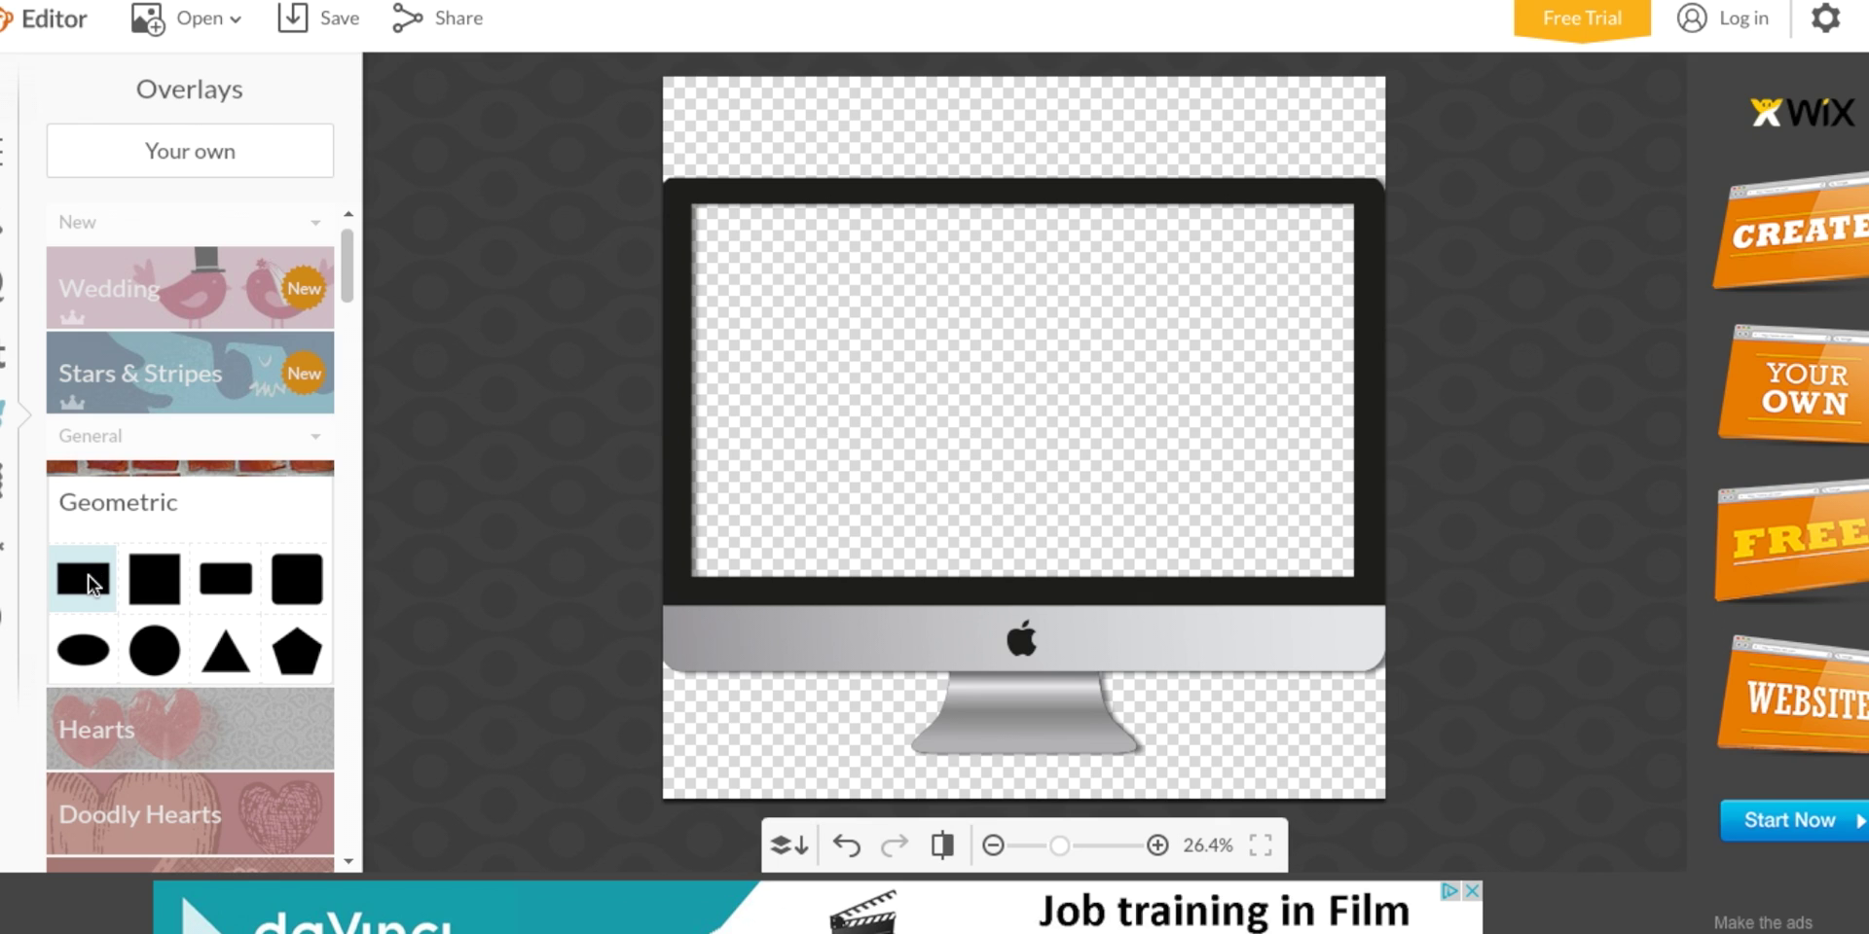
left_click(83, 578)
left_click_drag(1000, 482, 908, 595)
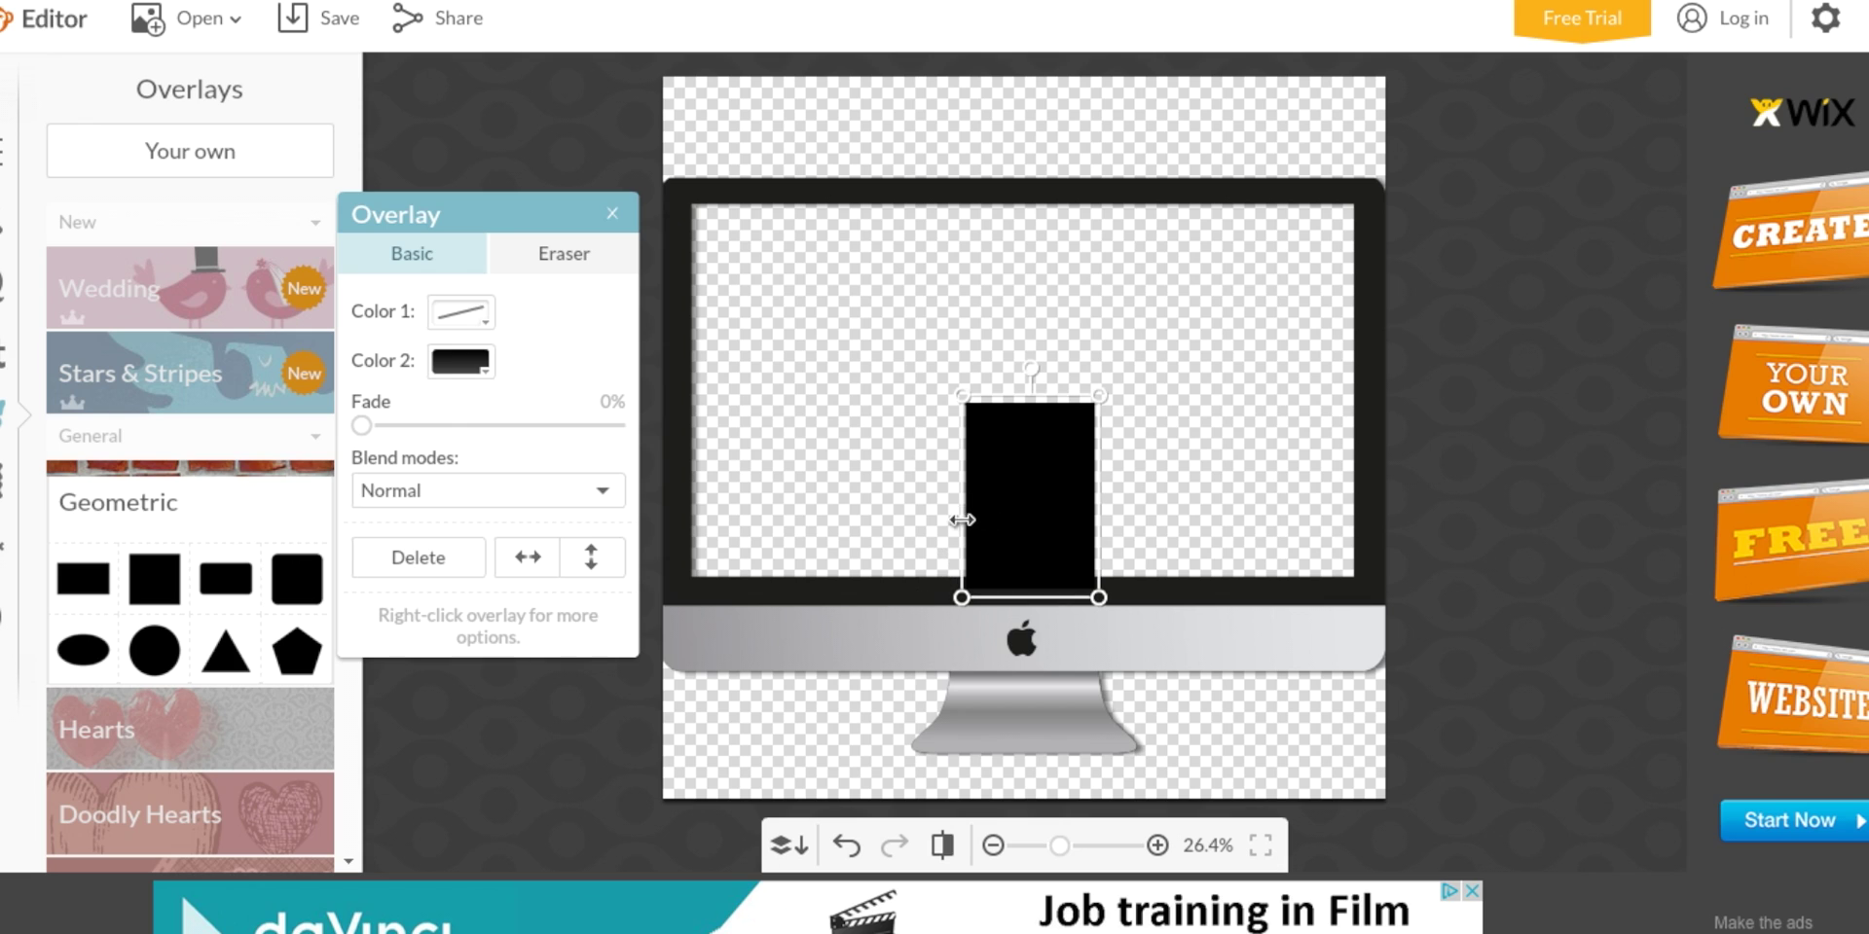
left_click_drag(963, 516, 682, 501)
left_click_drag(1100, 382, 1392, 153)
left_click_drag(680, 376, 672, 302)
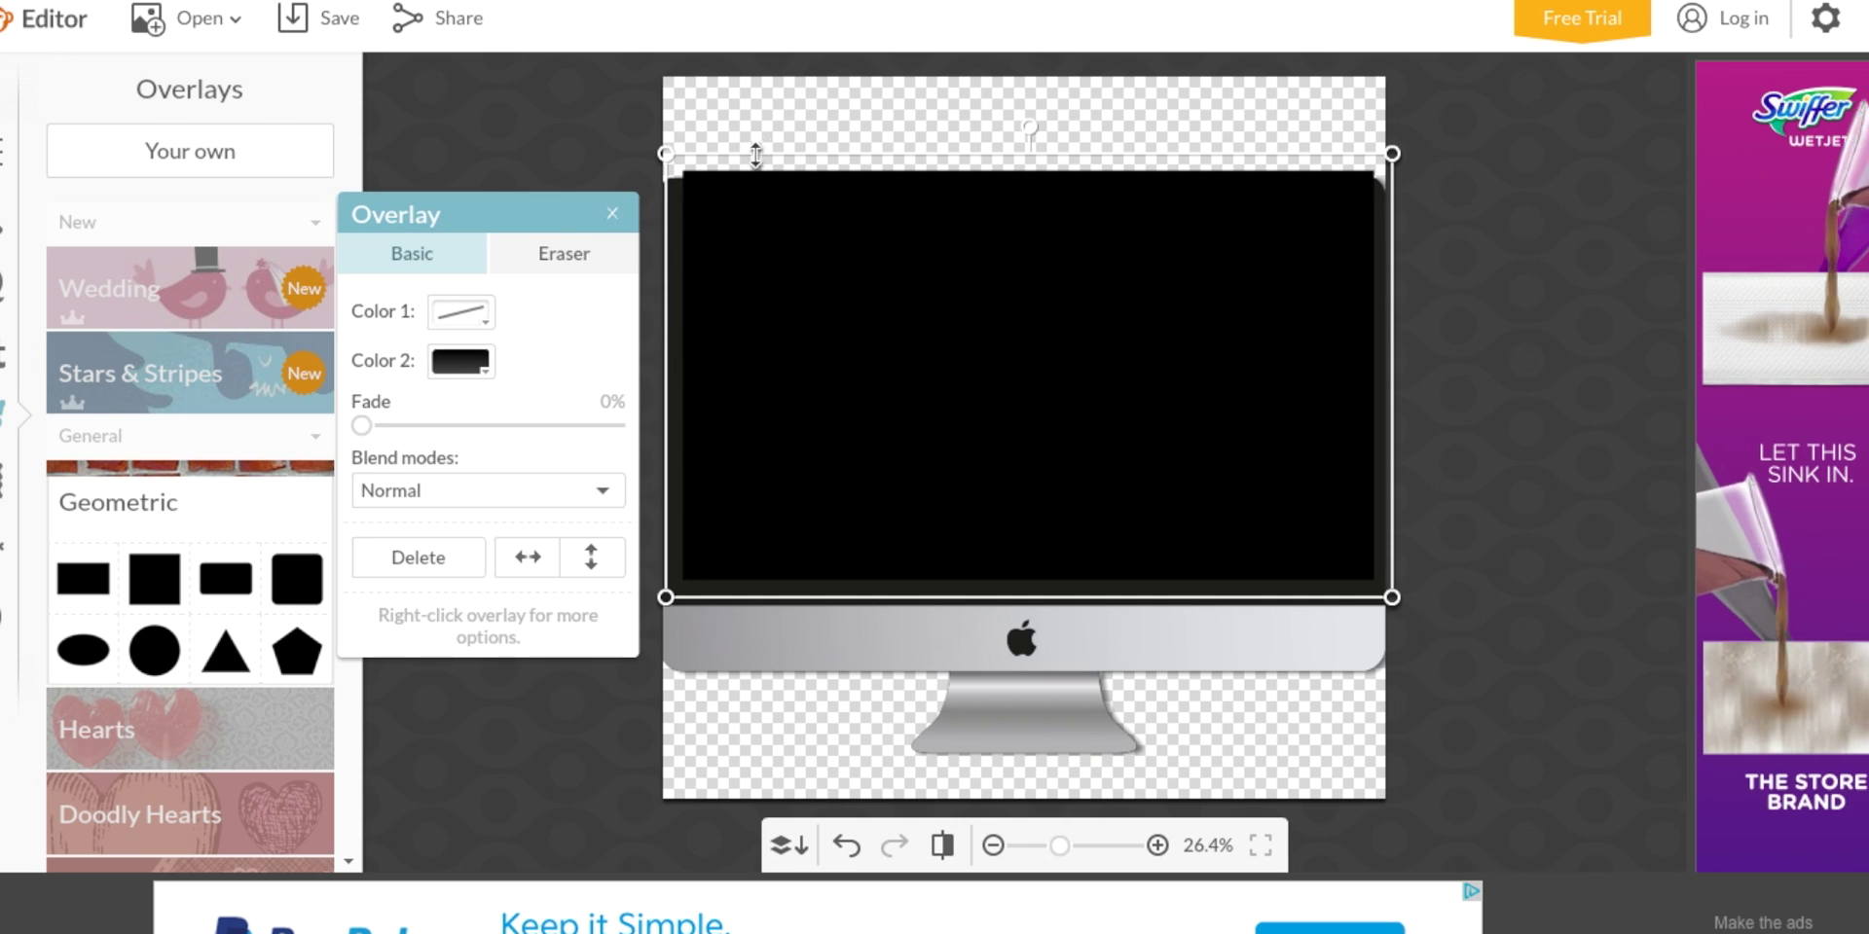
left_click_drag(757, 155, 790, 187)
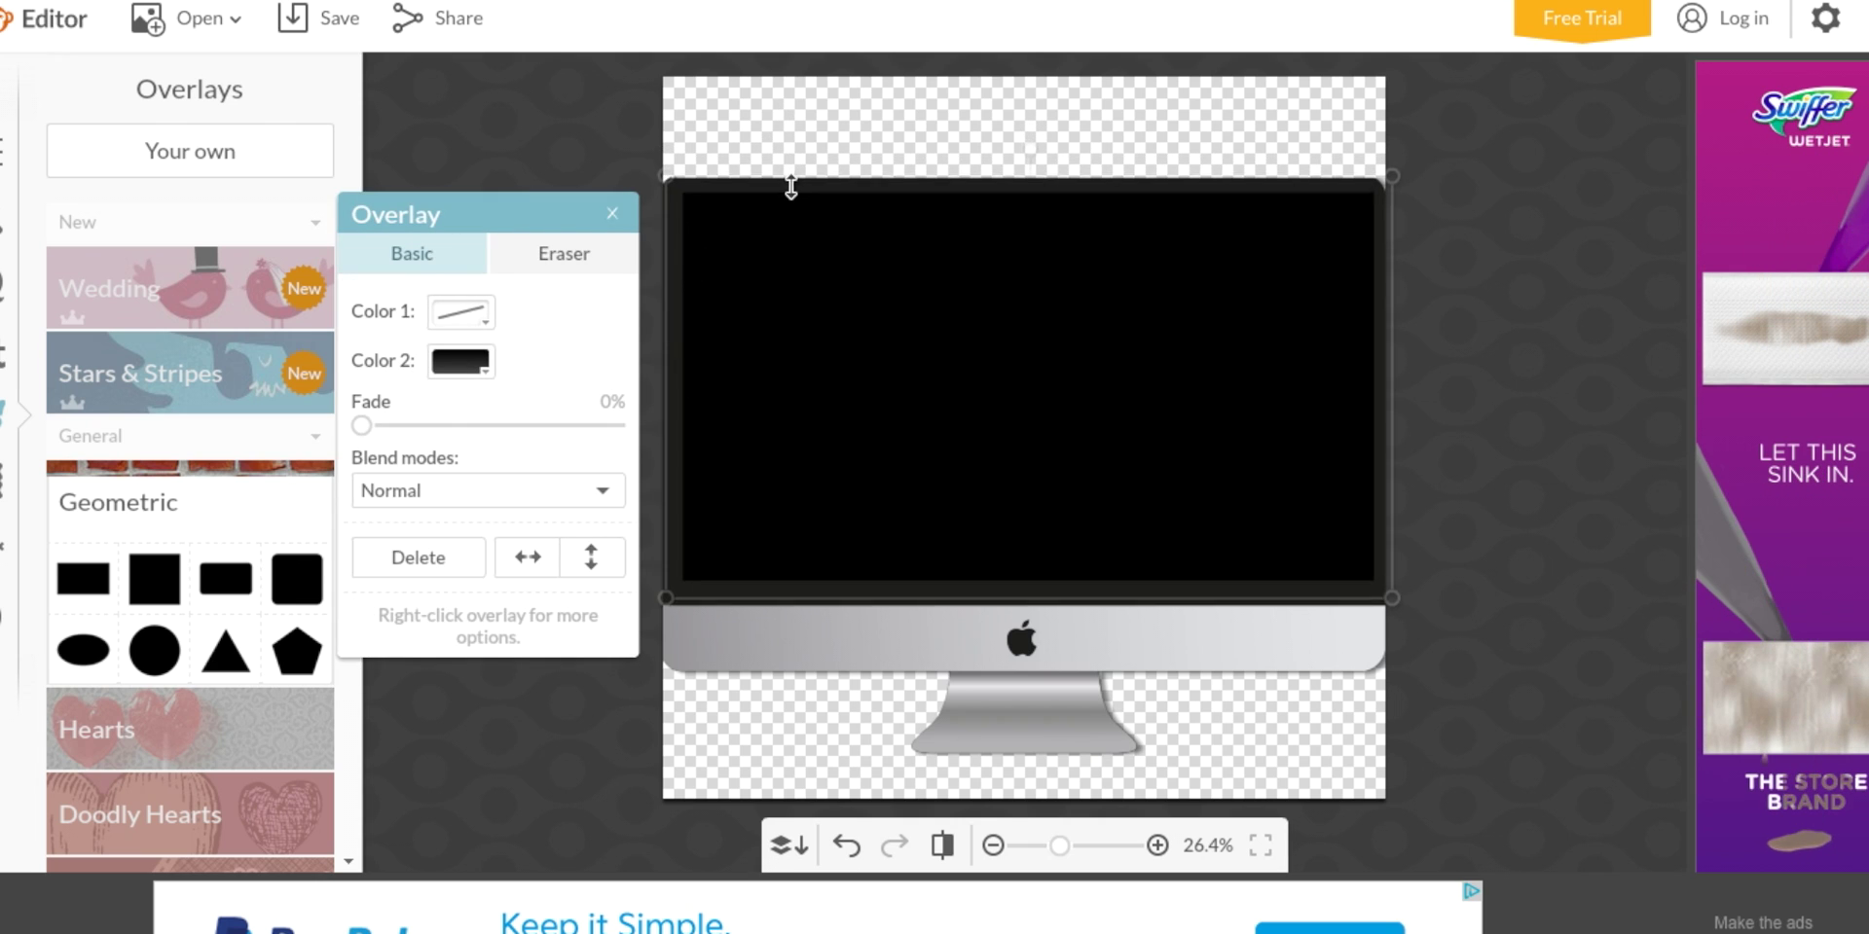
Send the rectangle to the back behind the monitor and colour it white
right_click(835, 252)
left_click(883, 312)
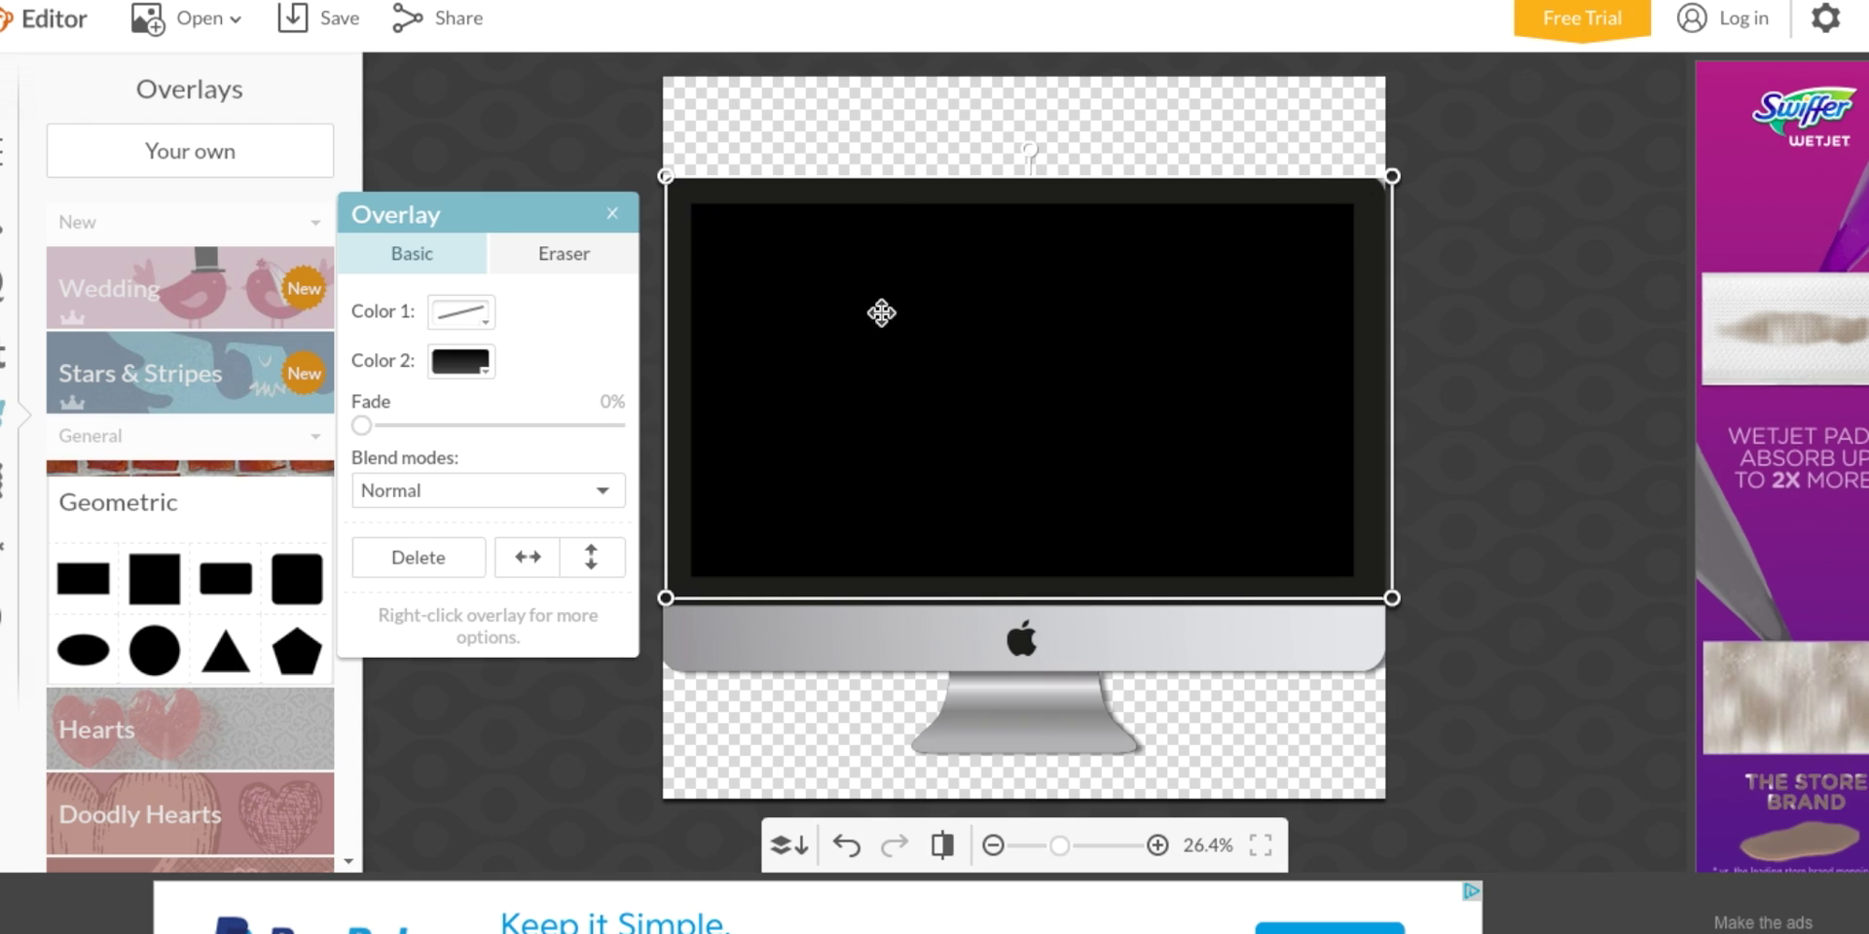
left_click(471, 364)
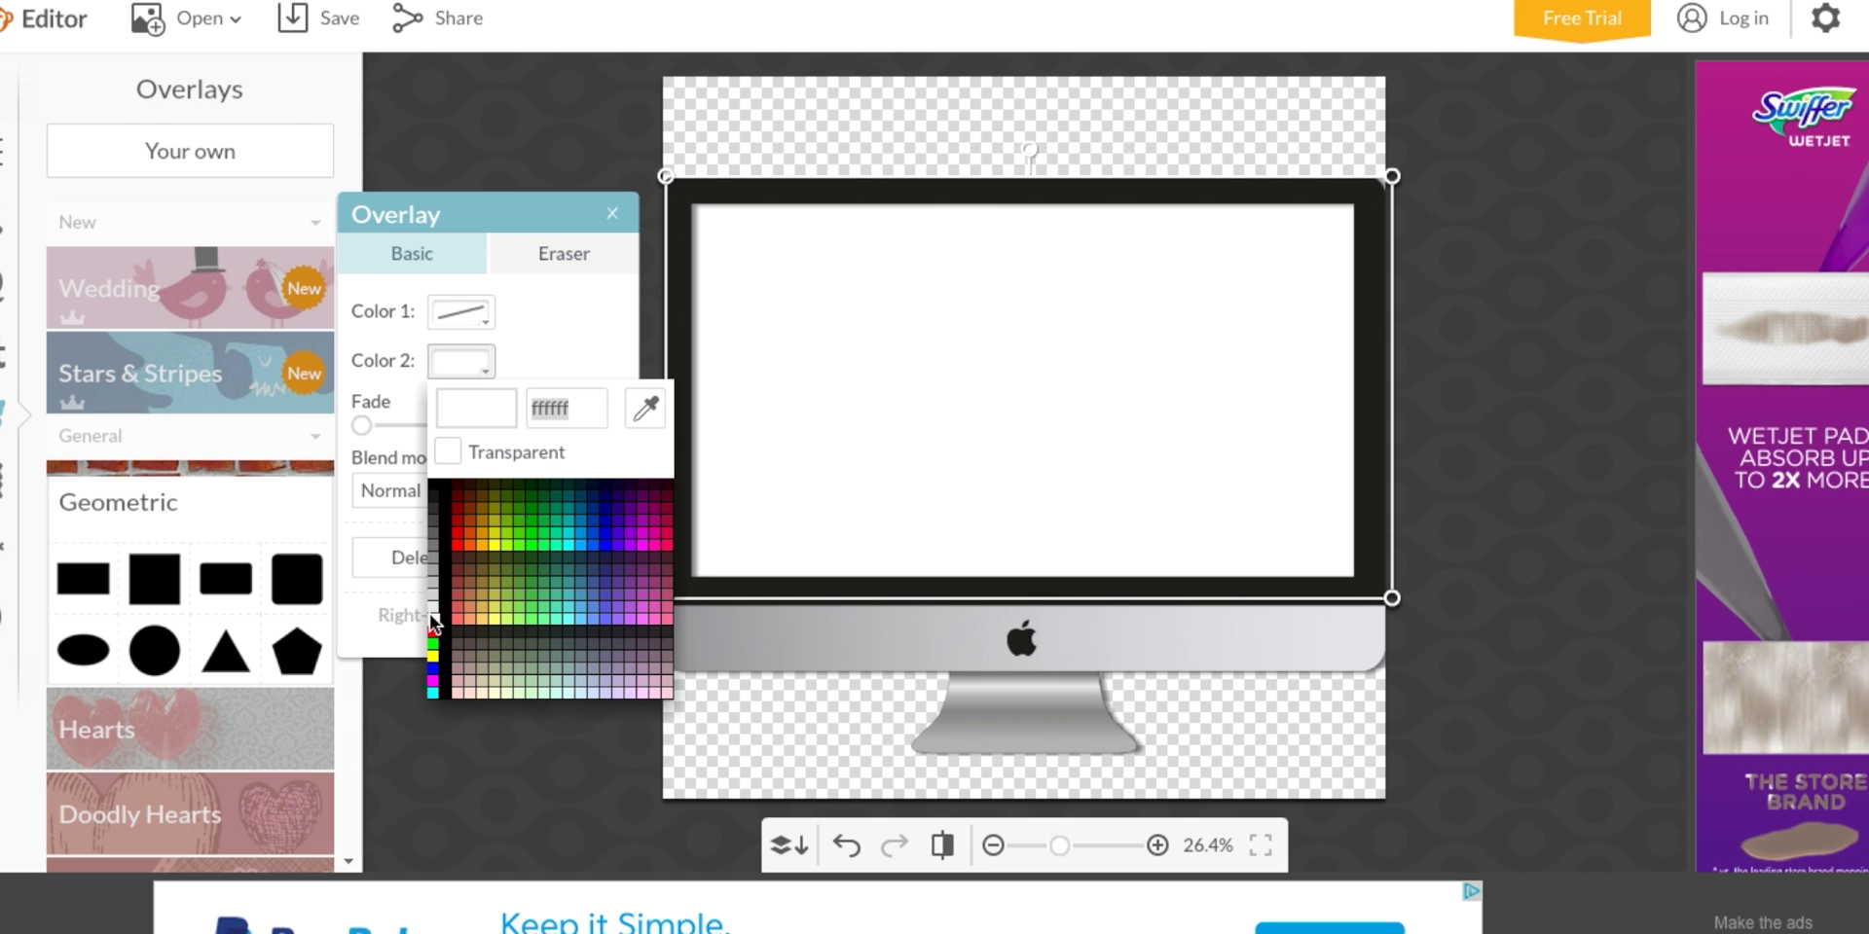
left_click(433, 623)
left_click(448, 171)
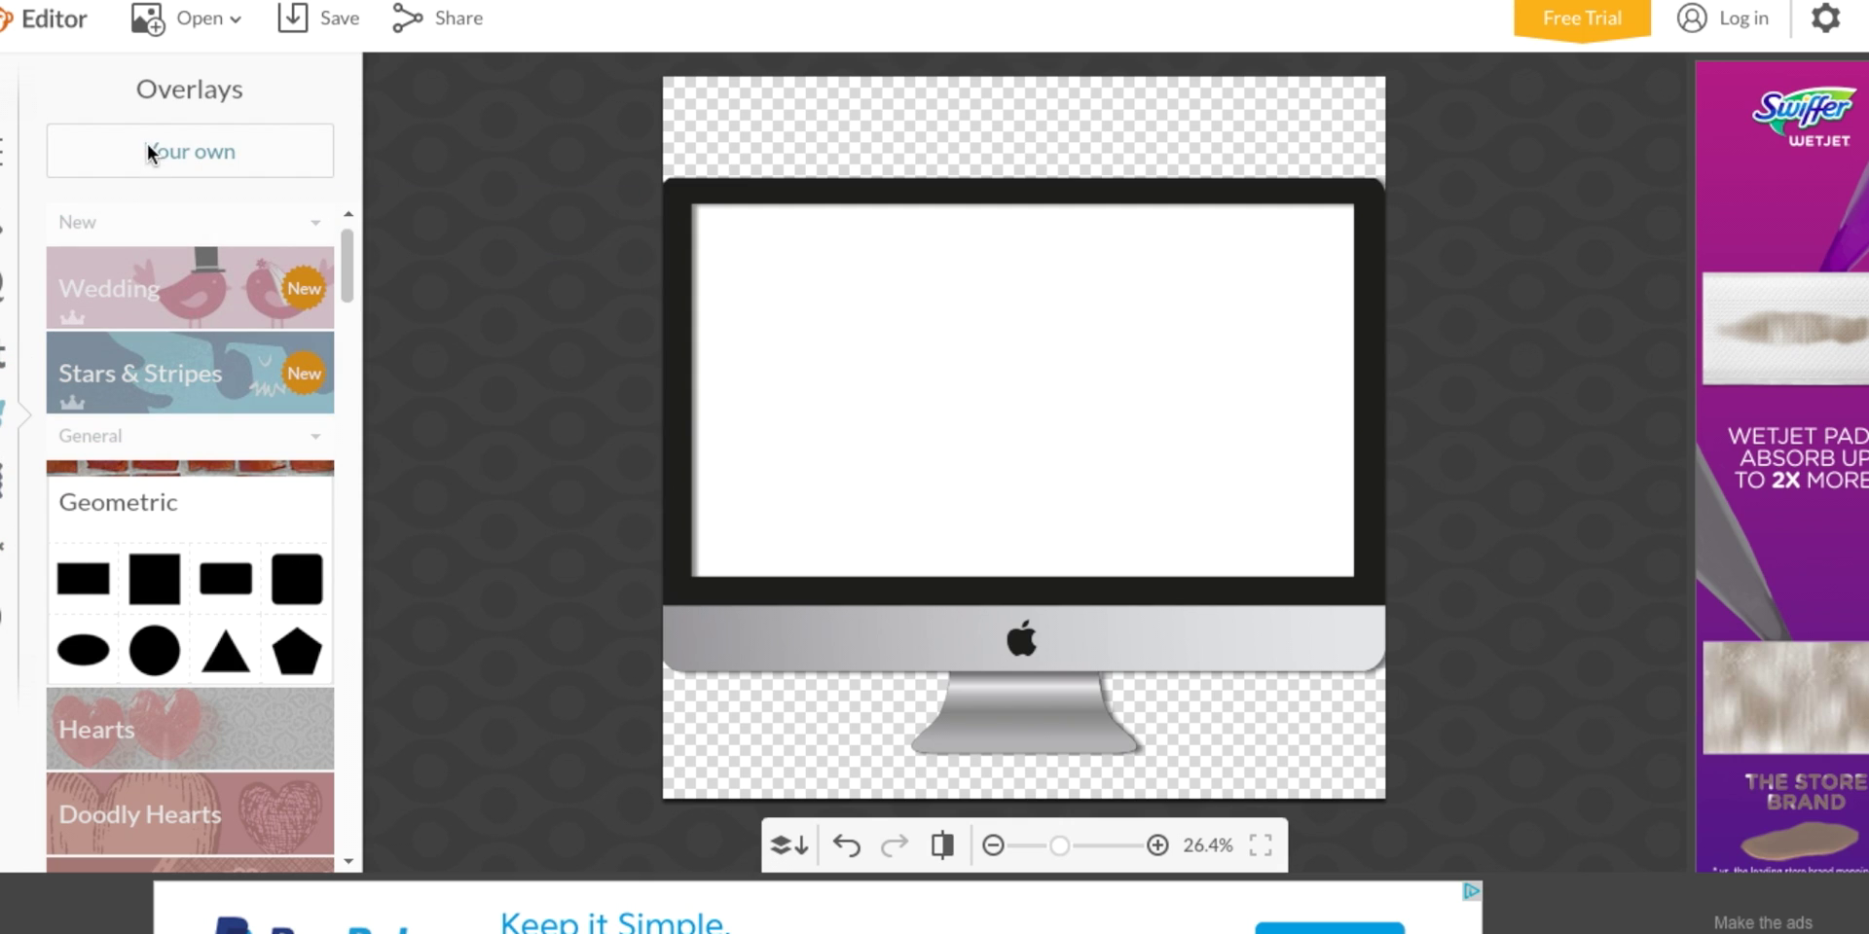
Add a Bebas Neue text box reading 'IEDITS'
left_click(2, 356)
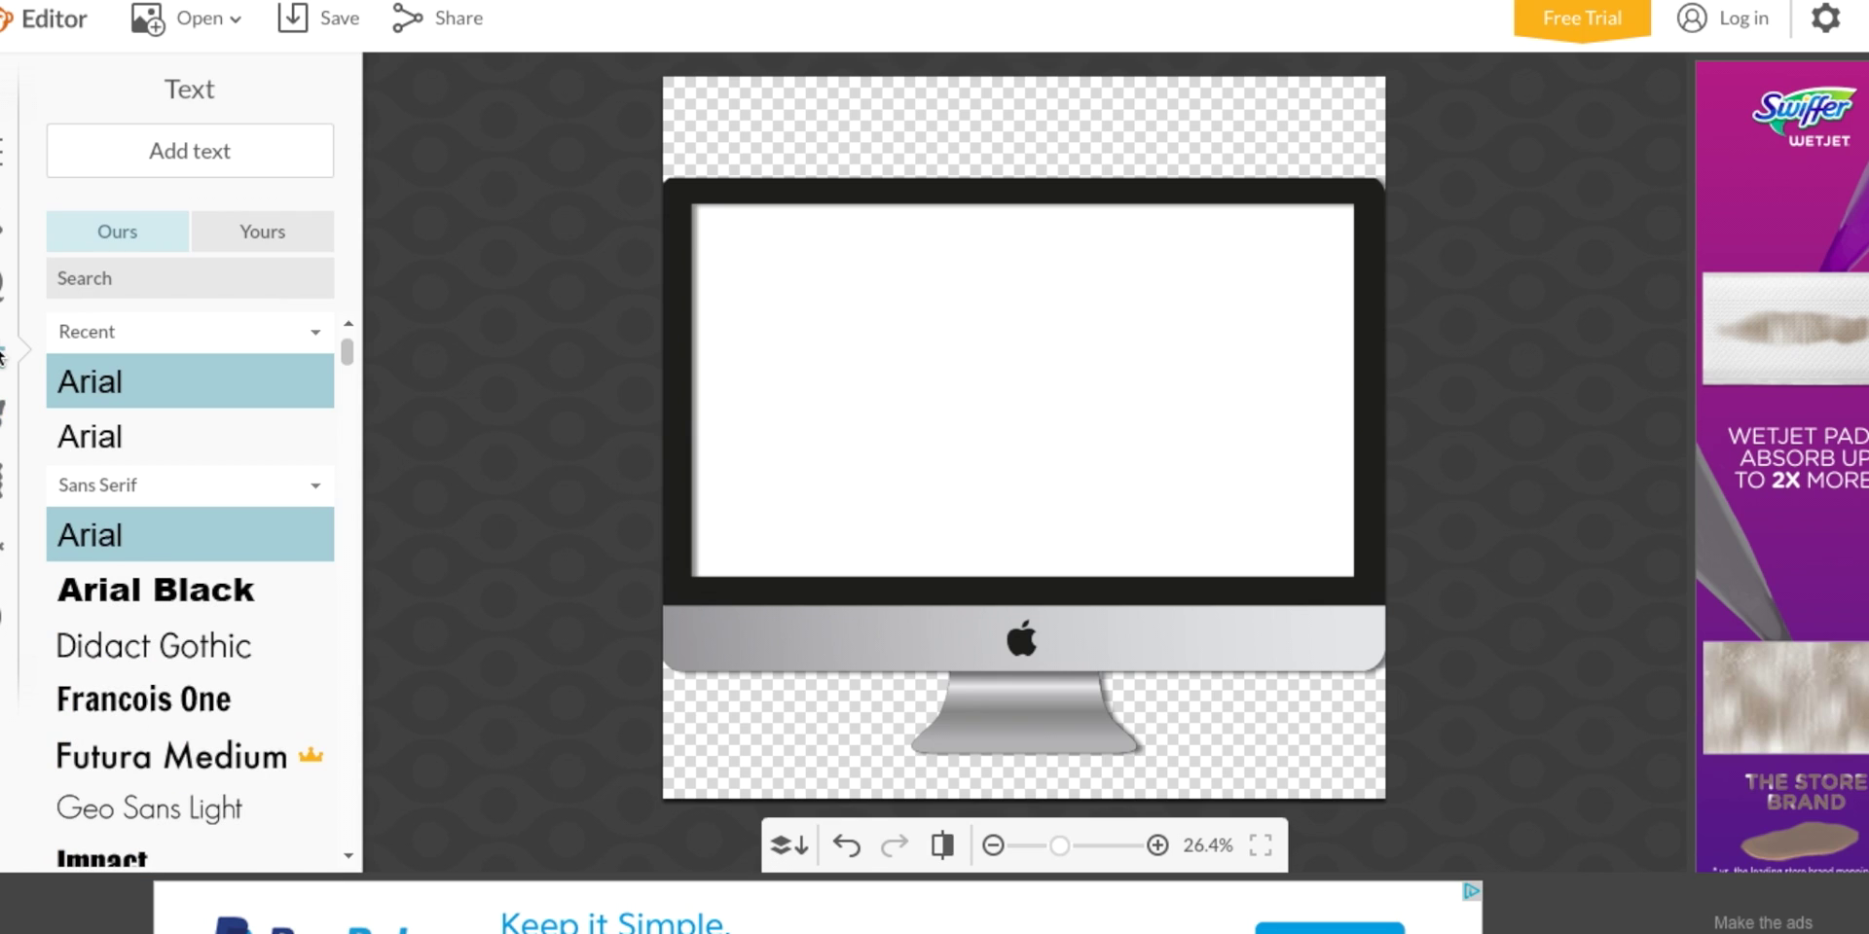
left_click(280, 243)
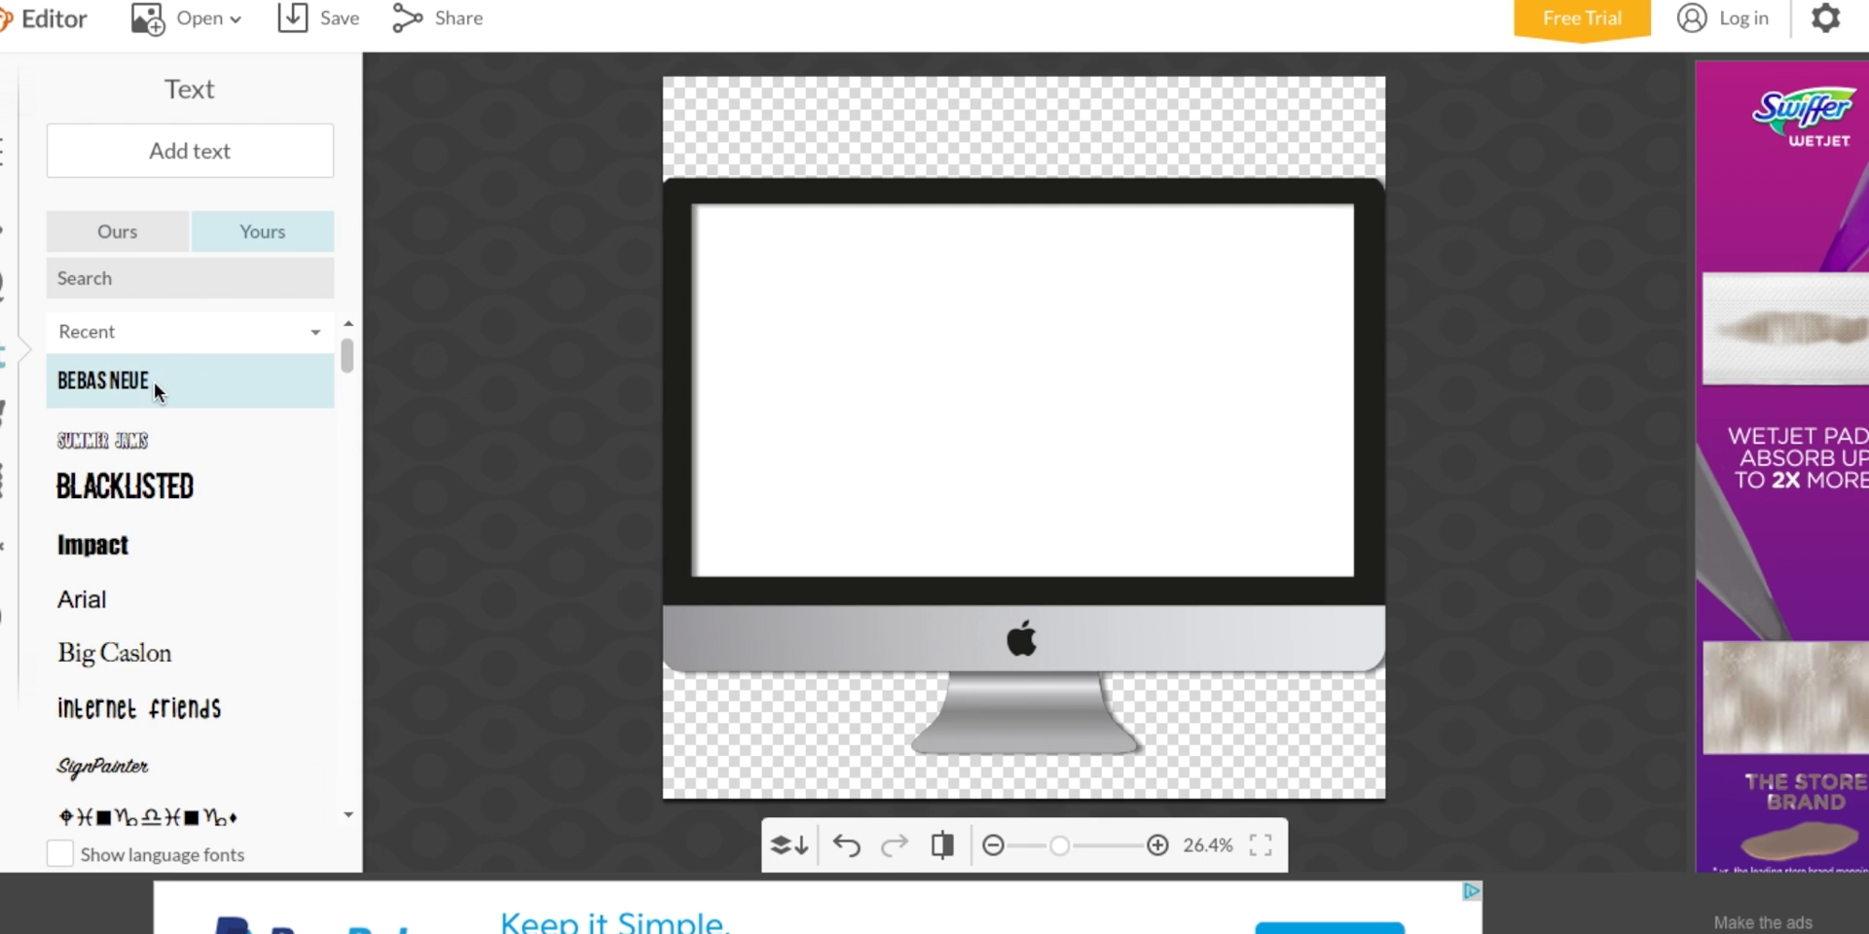
left_click(221, 161)
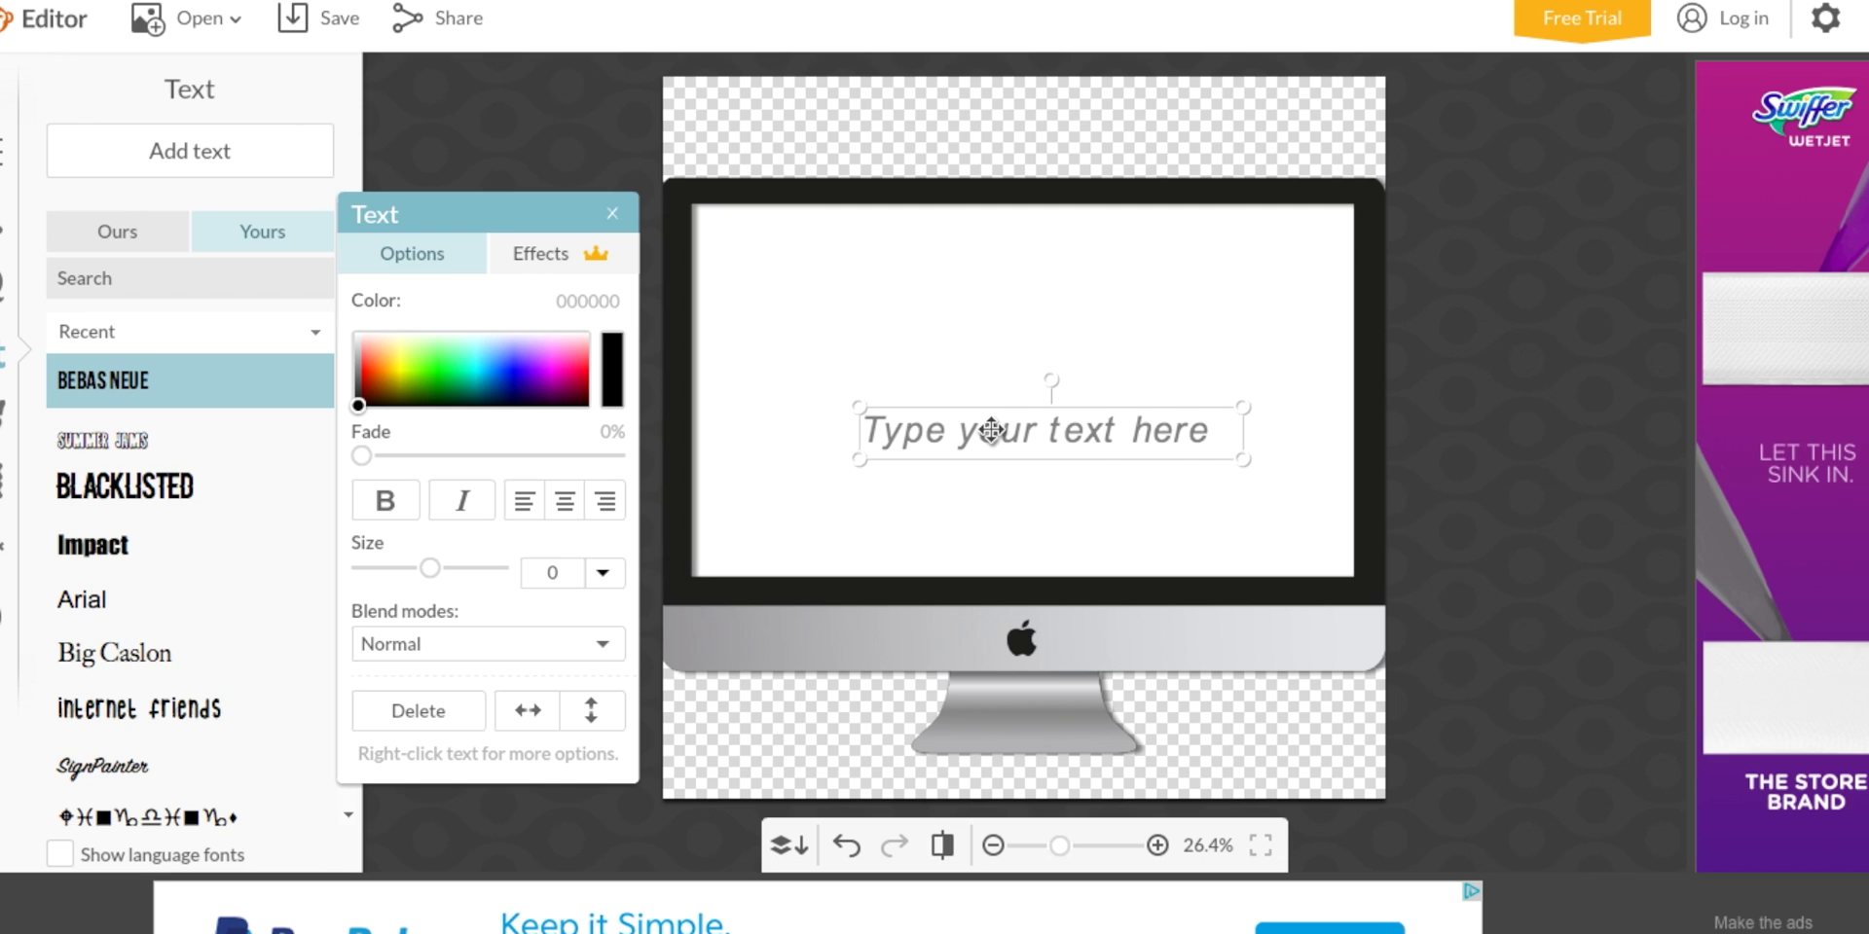
left_click(990, 430)
type("IE")
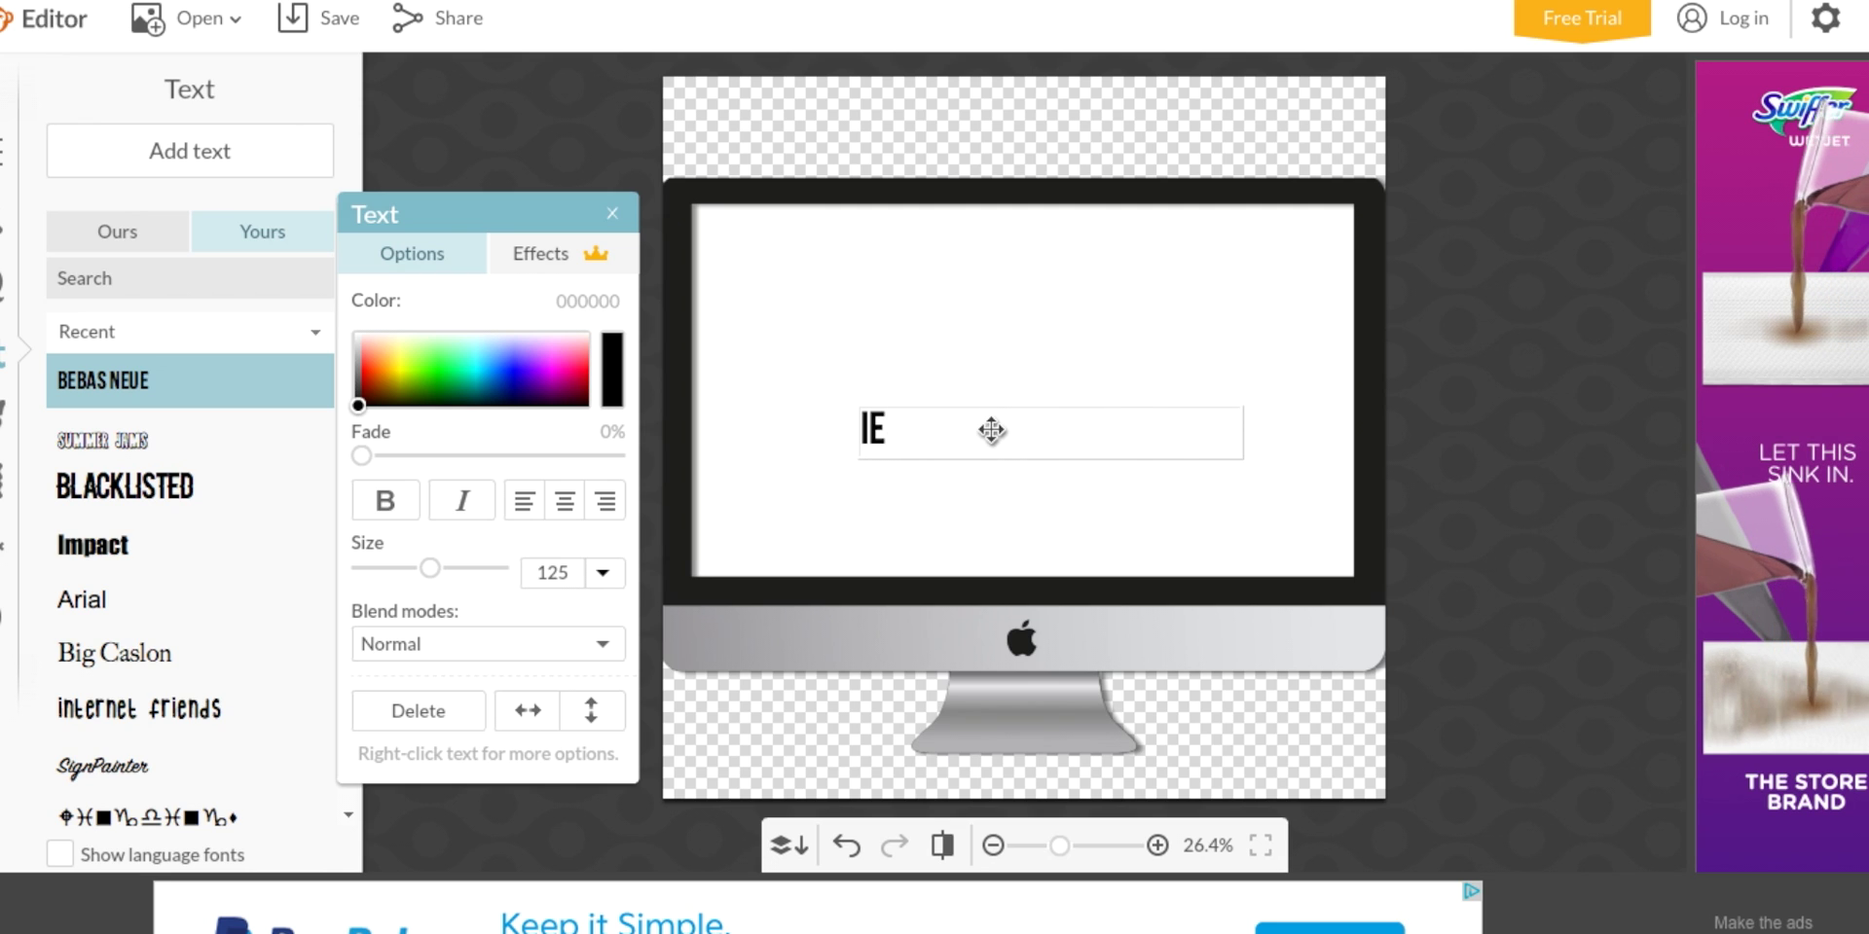
type("DITS")
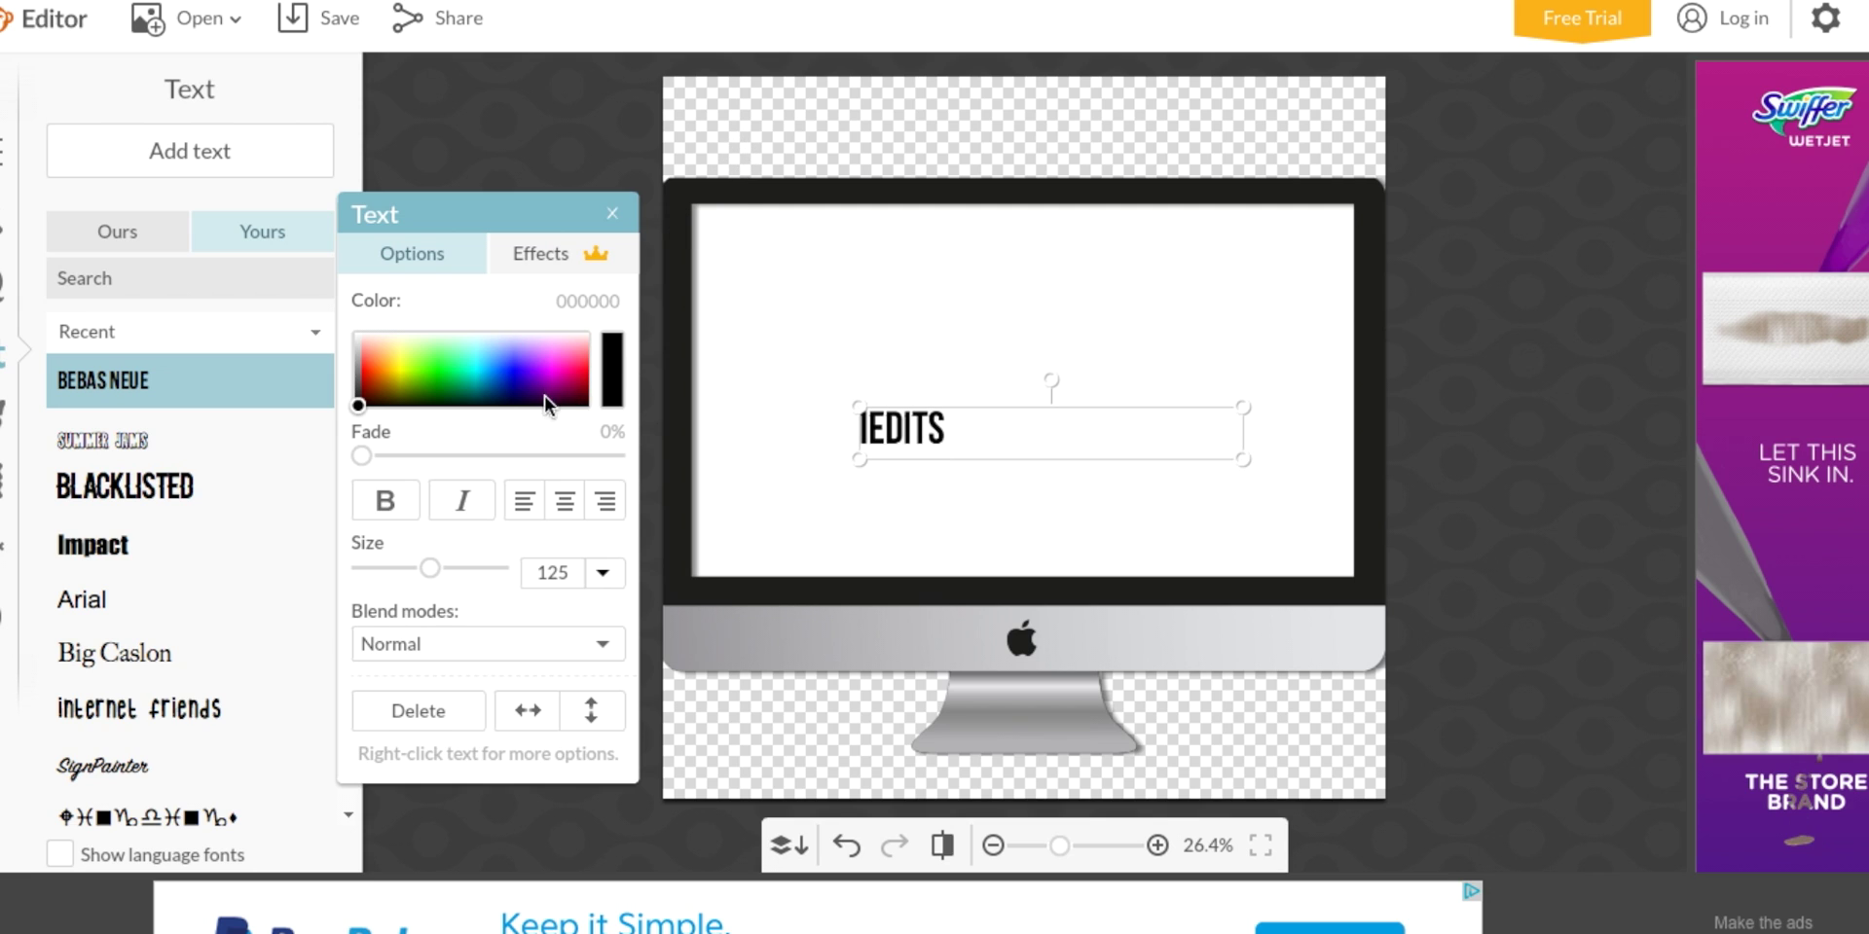
Colour the IEDITS text cyan (12fff6) and narrow its text box
left_click(552, 365)
left_click_drag(552, 365, 553, 354)
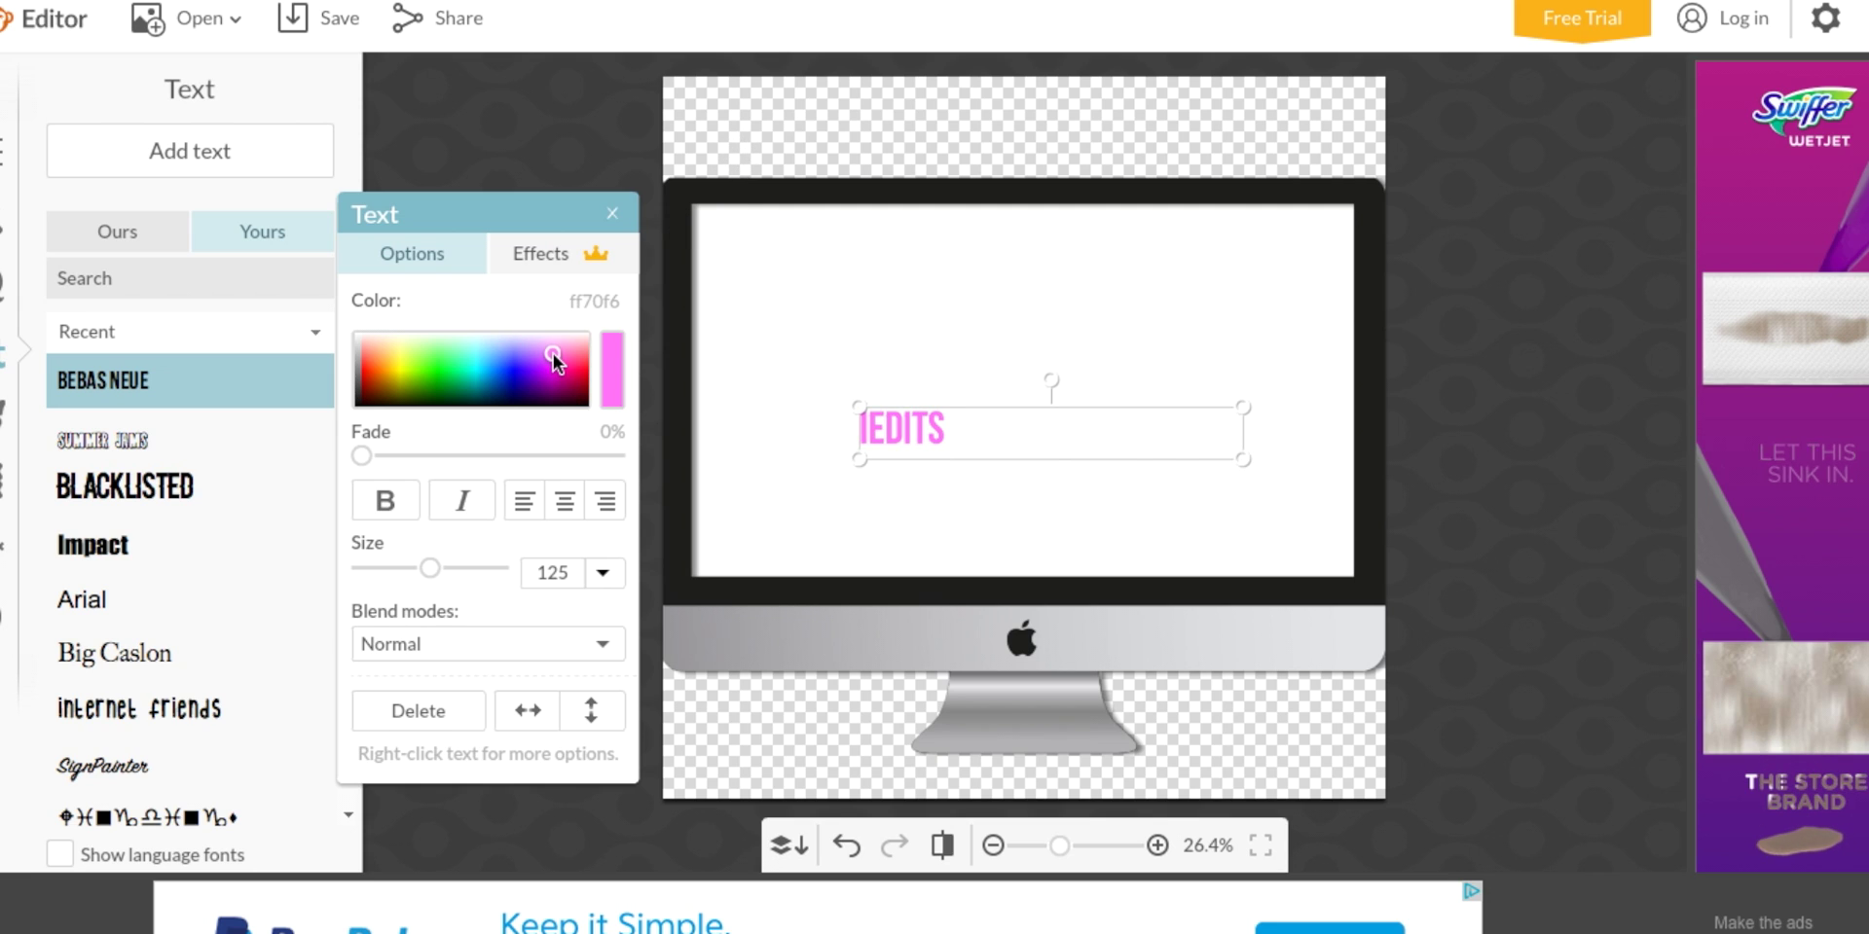
left_click_drag(1241, 428, 959, 411)
mouse_move(470, 369)
left_mouse_down()
mouse_move(475, 353)
mouse_move(475, 368)
left_mouse_up()
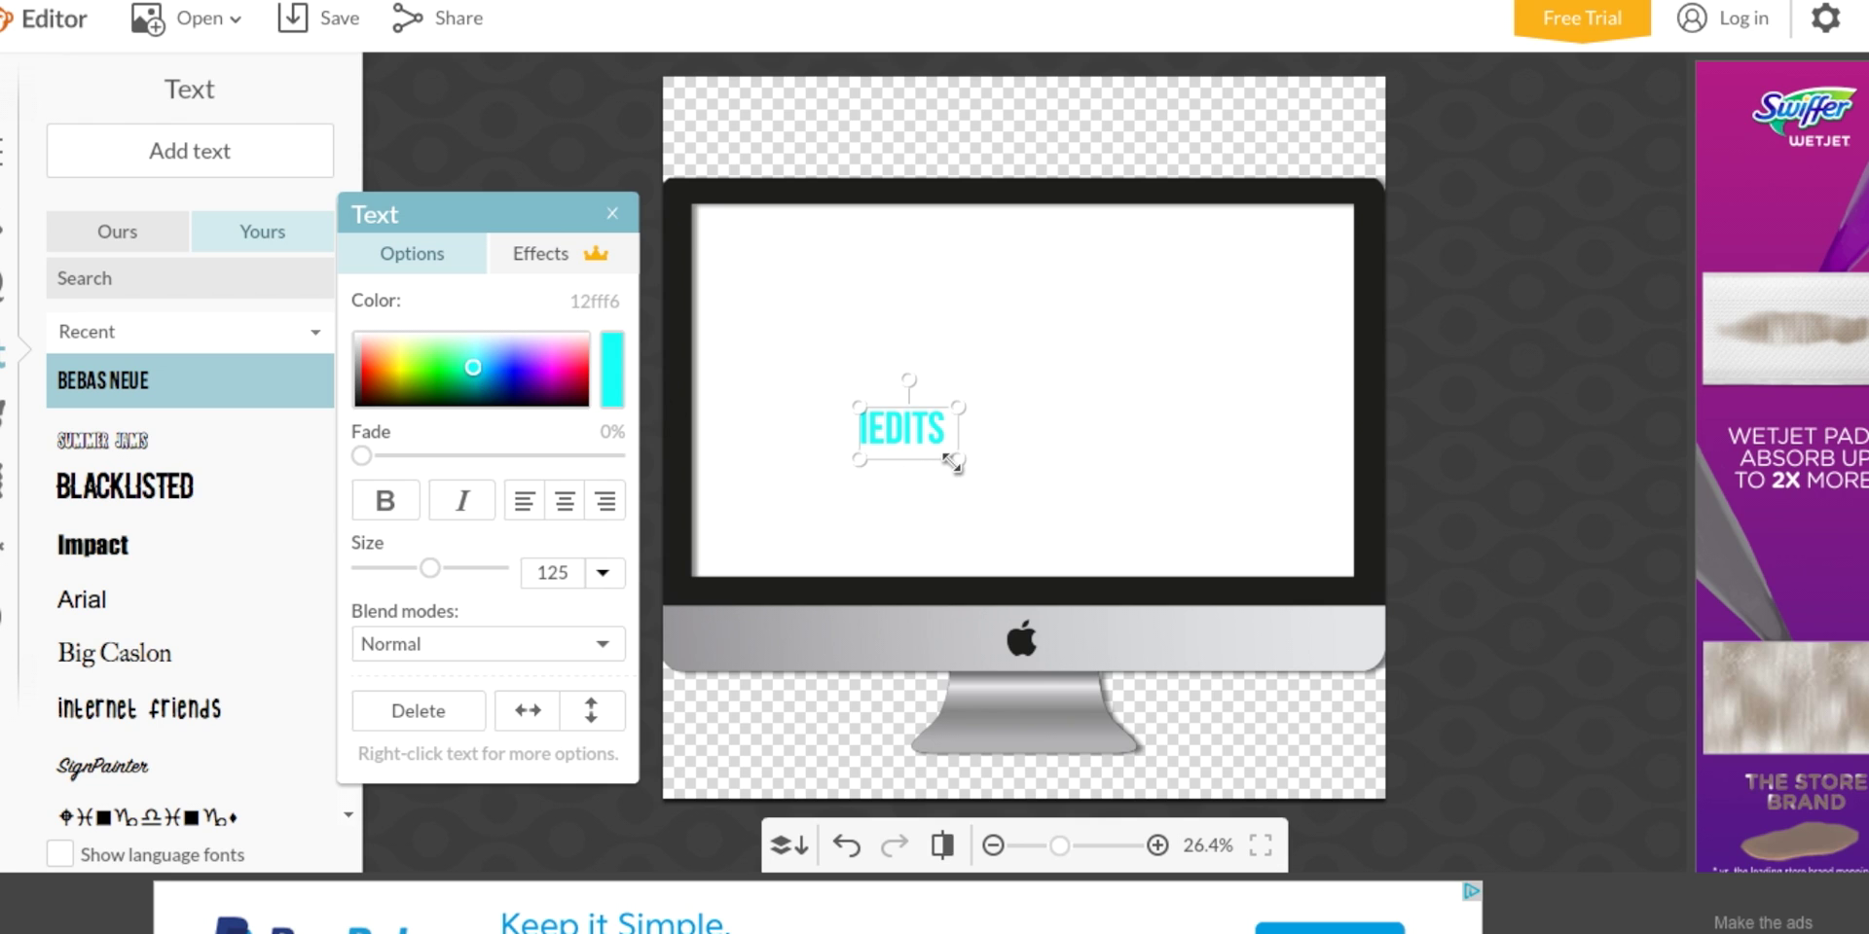
Enlarge and centre IEDITS so it fills the white monitor screen, then deselect it
left_click_drag(957, 459, 1429, 693)
left_click_drag(1154, 598, 1018, 400)
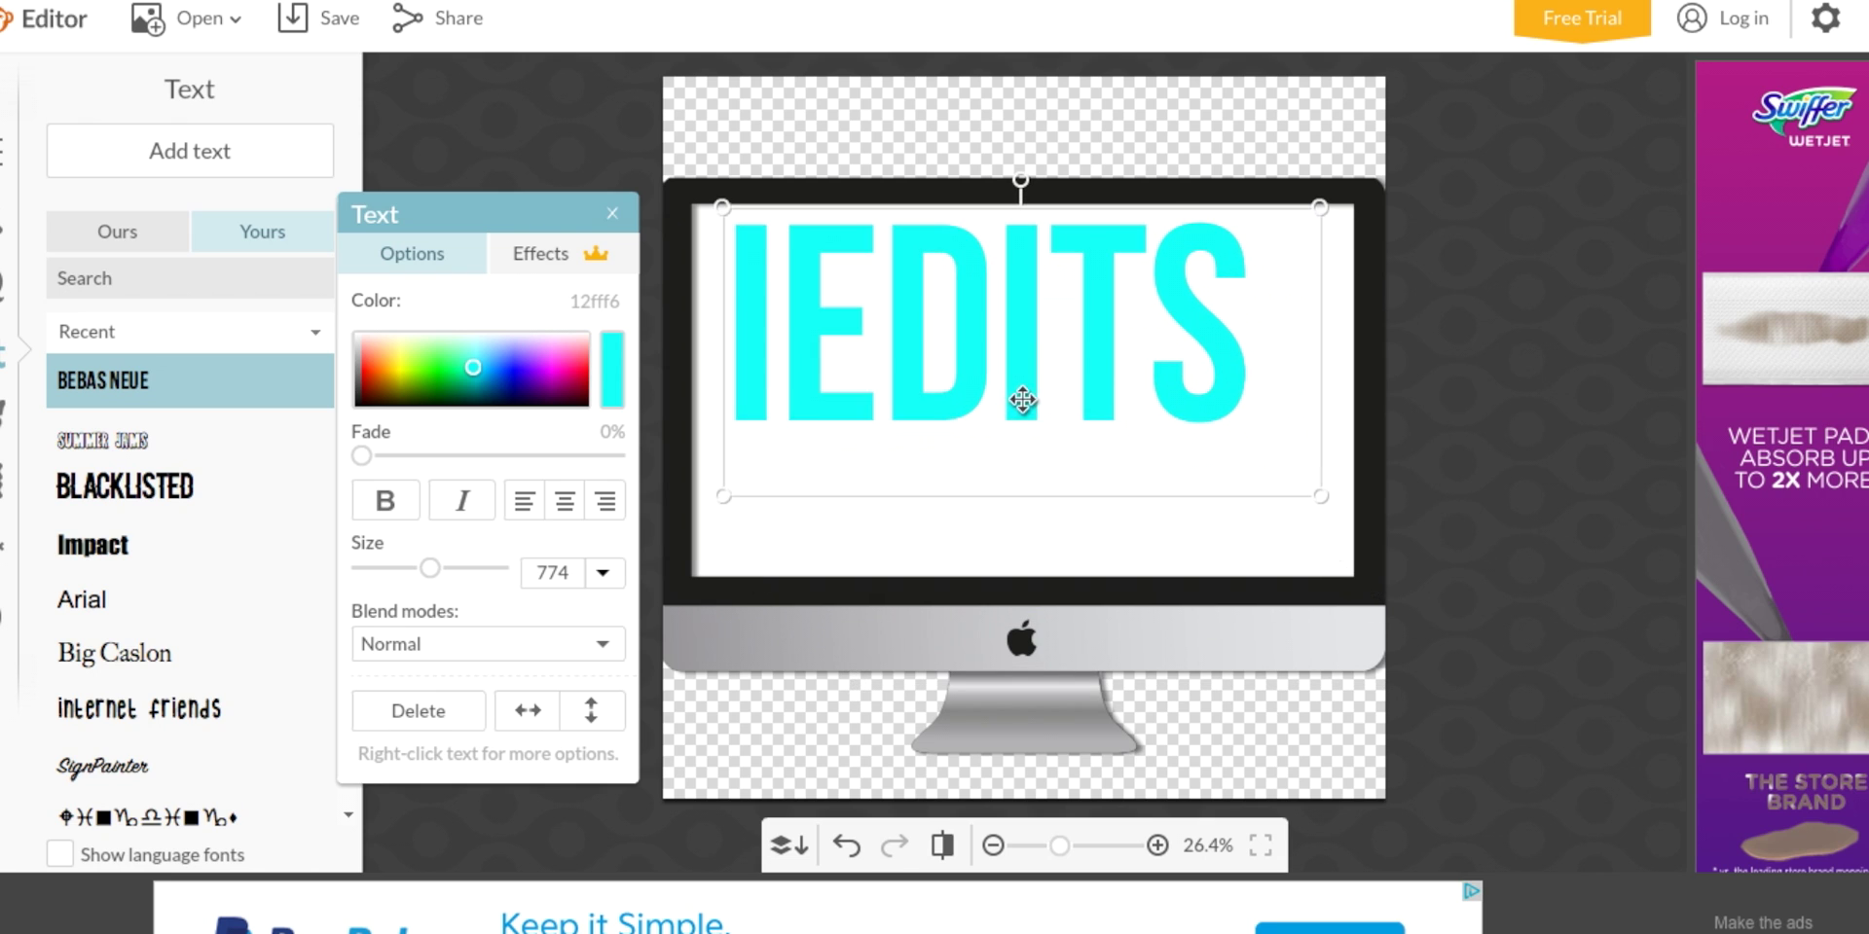
left_click_drag(1141, 496, 1159, 555)
left_click_drag(1108, 438, 1140, 467)
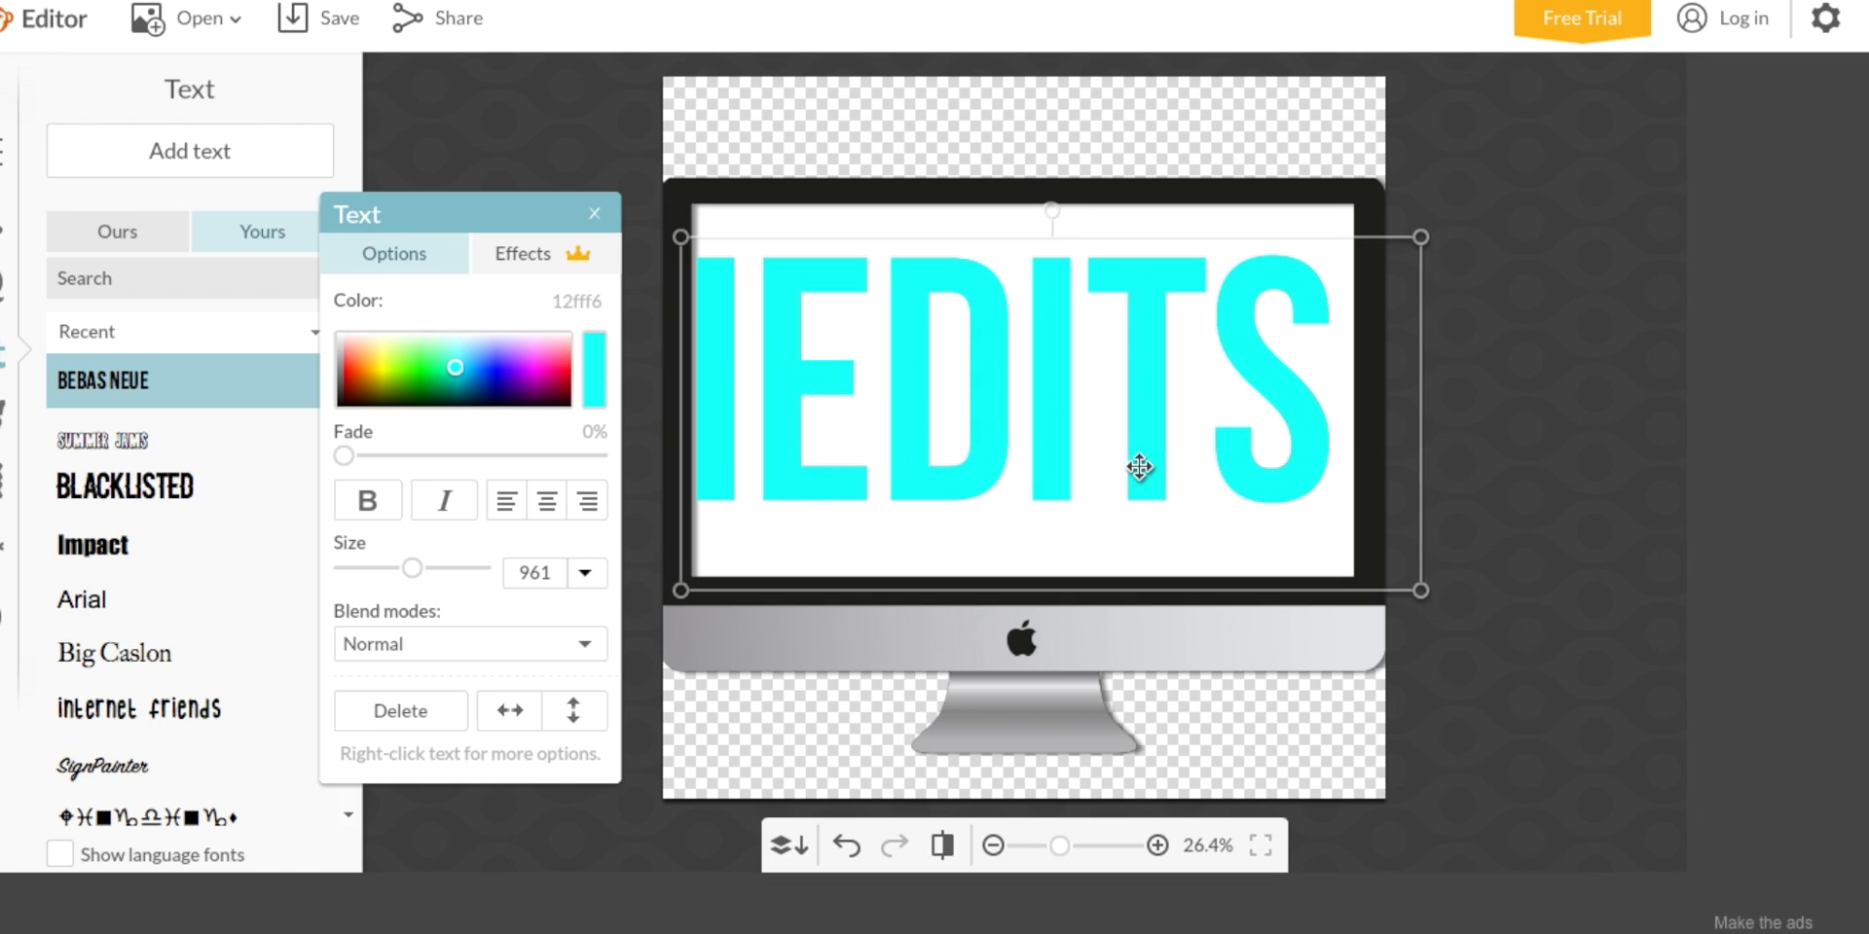
left_click_drag(1098, 604, 1097, 617)
left_click(623, 325)
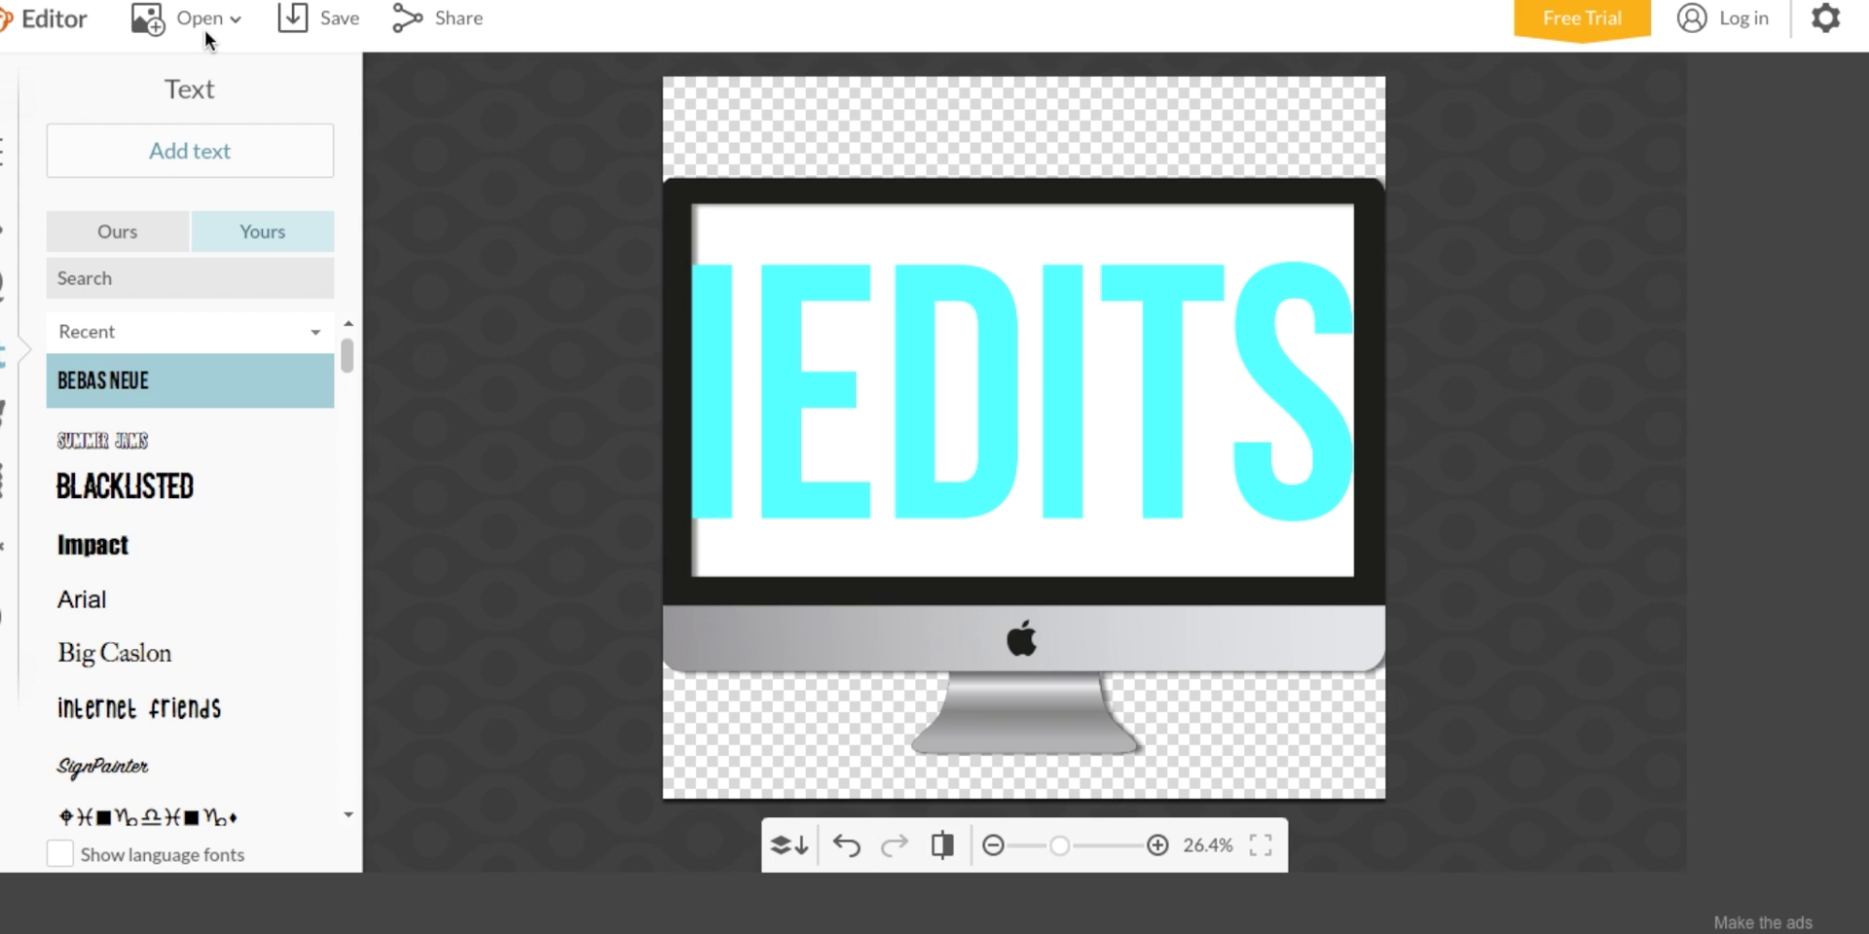
Rename the design from Untitled to 'watermark' and save it as a PNG on the Desktop
left_click(291, 17)
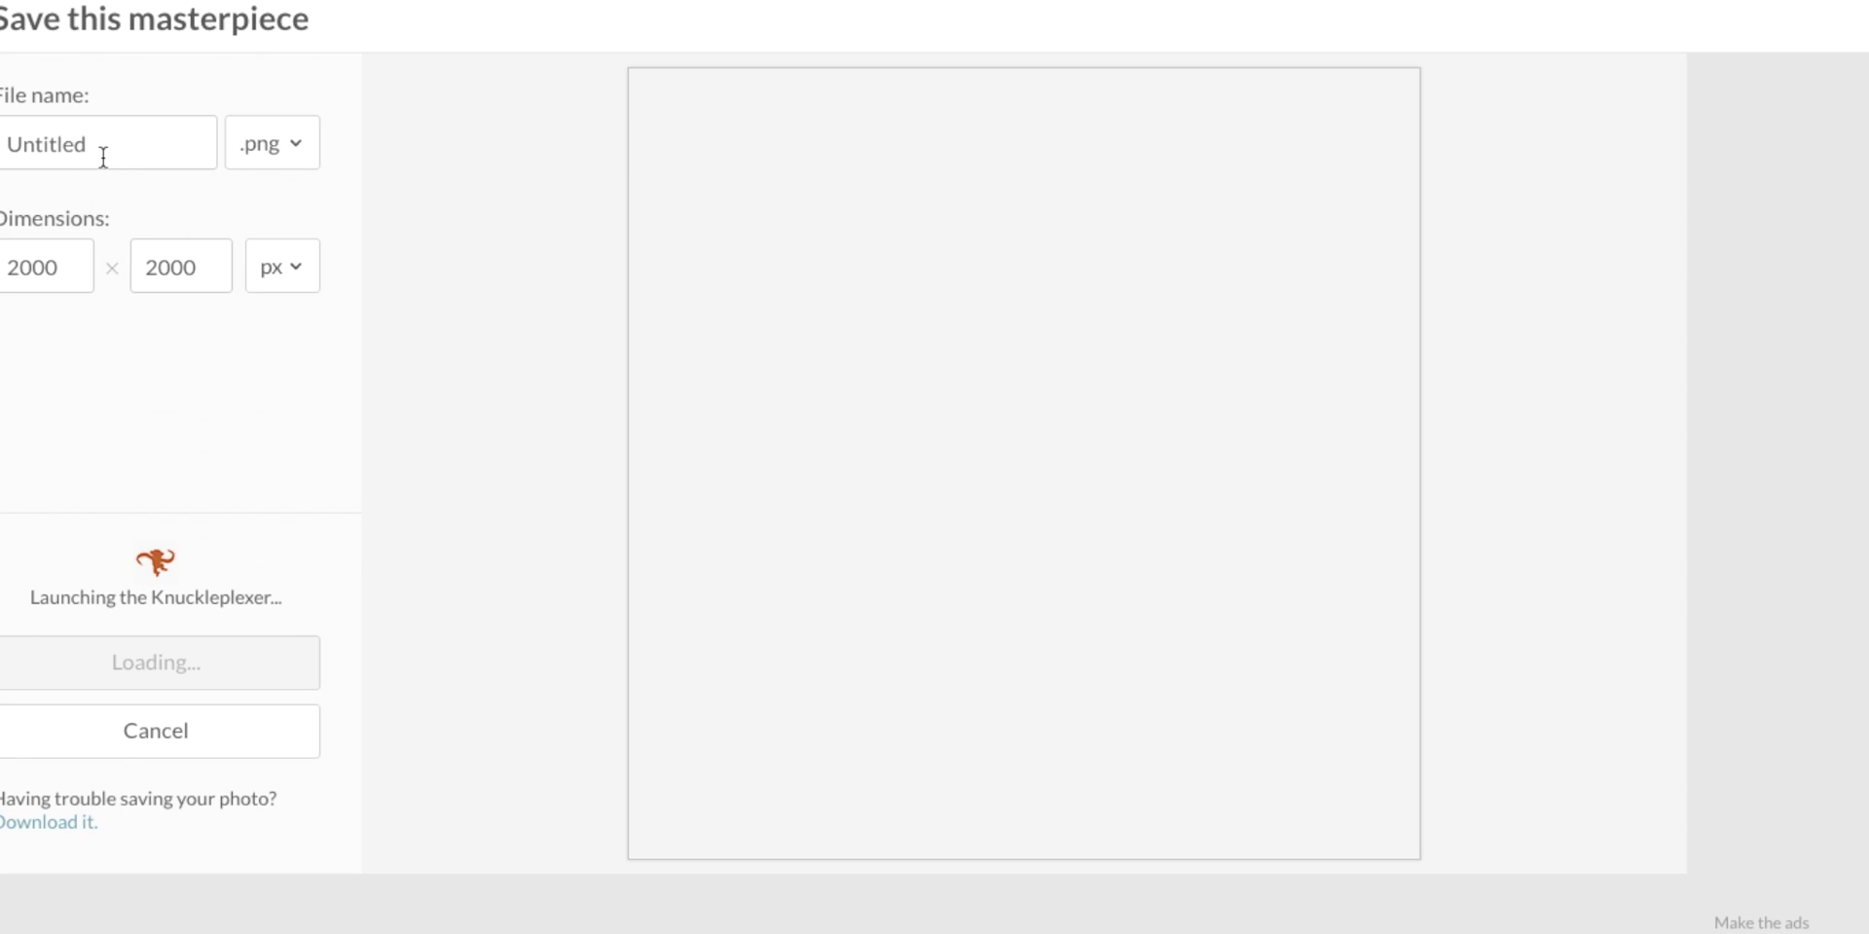
double_click(42, 137)
key("BackSpace")
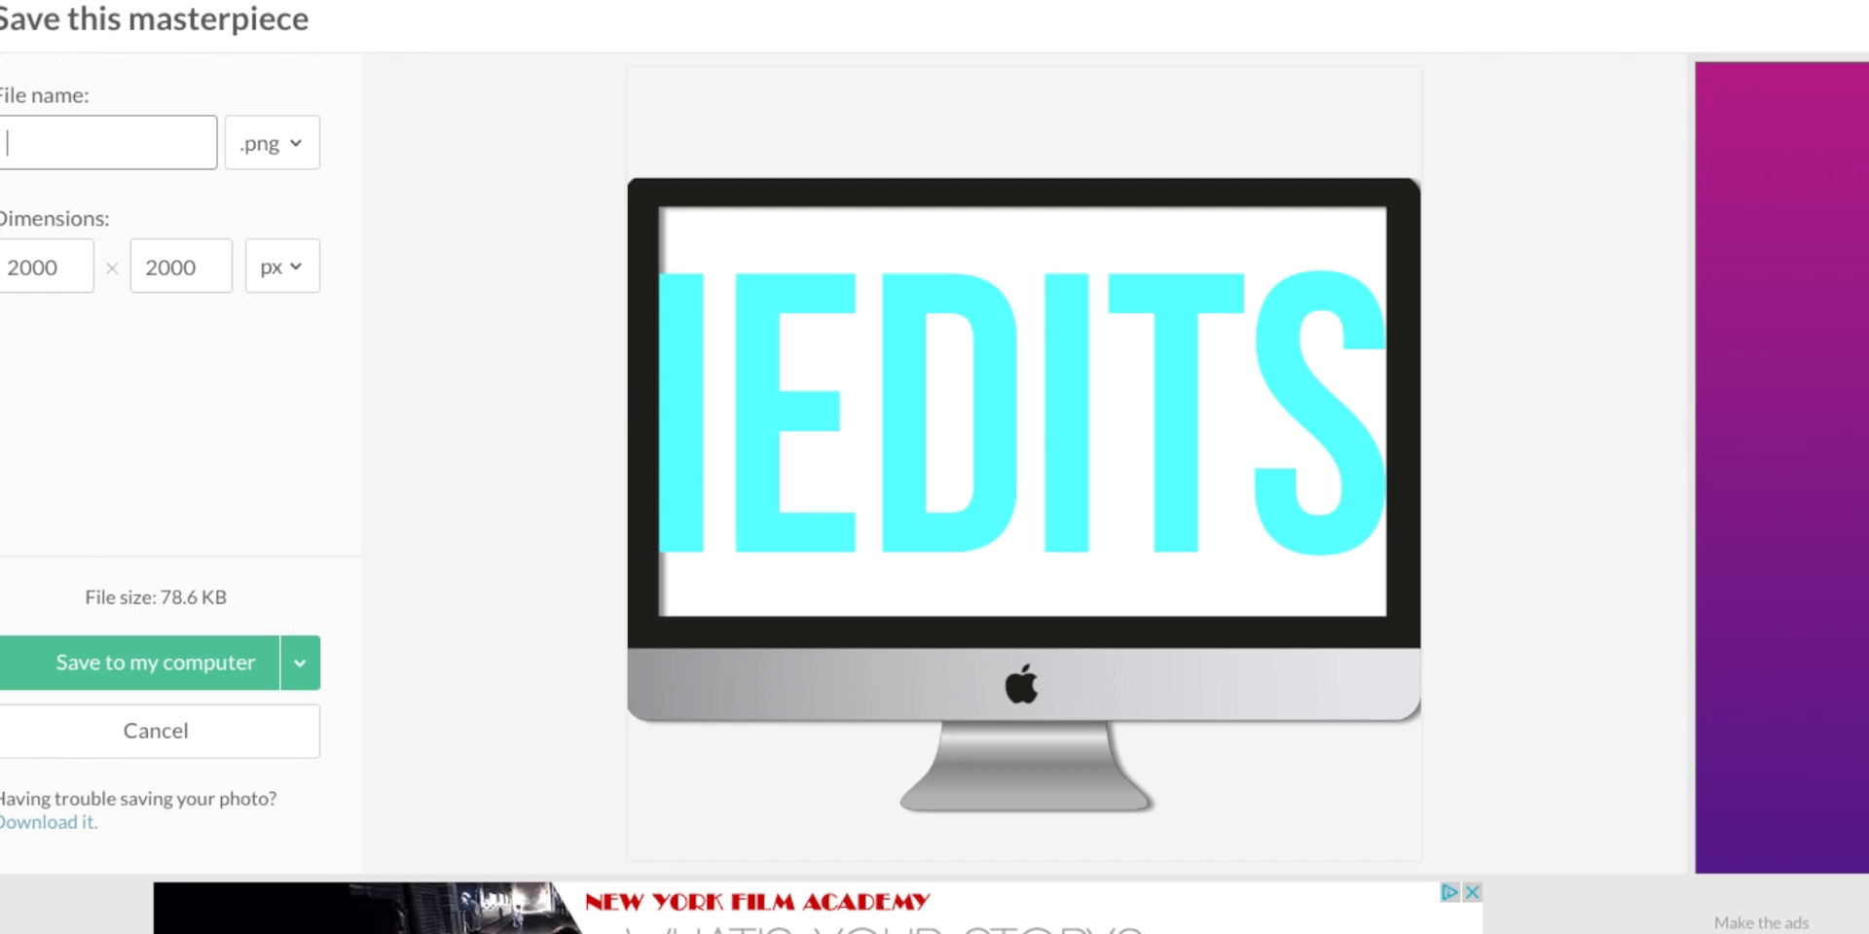
type("water")
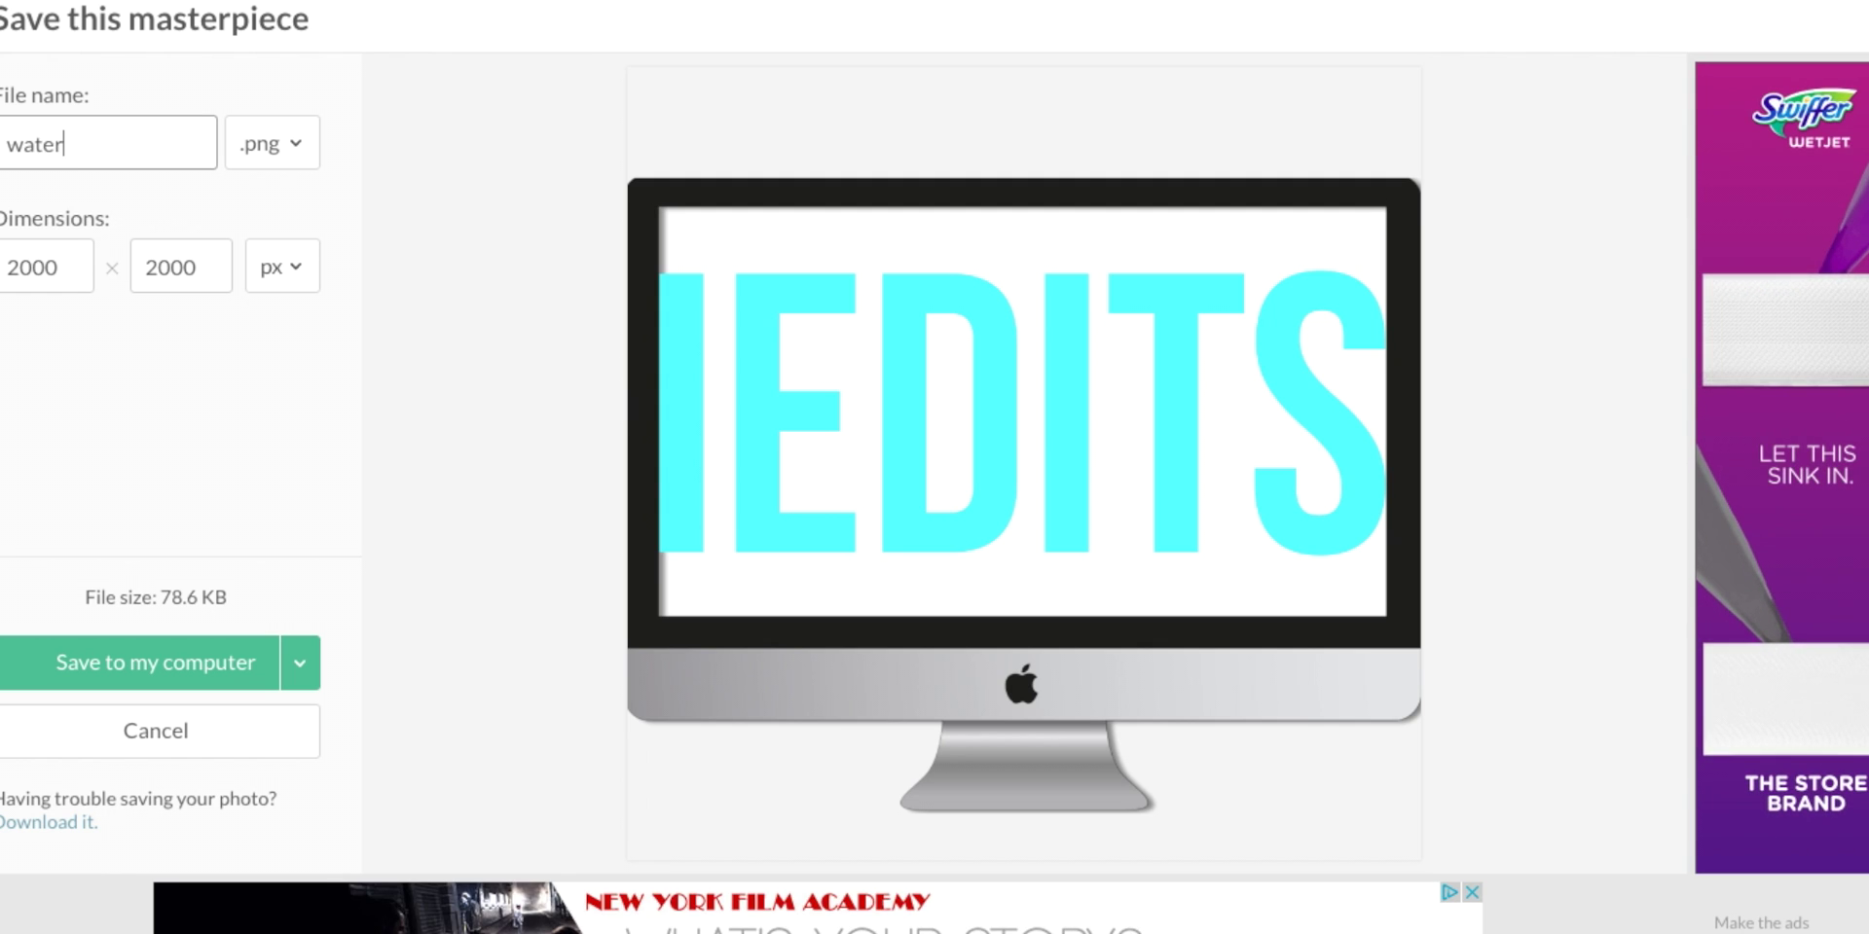
type("mark")
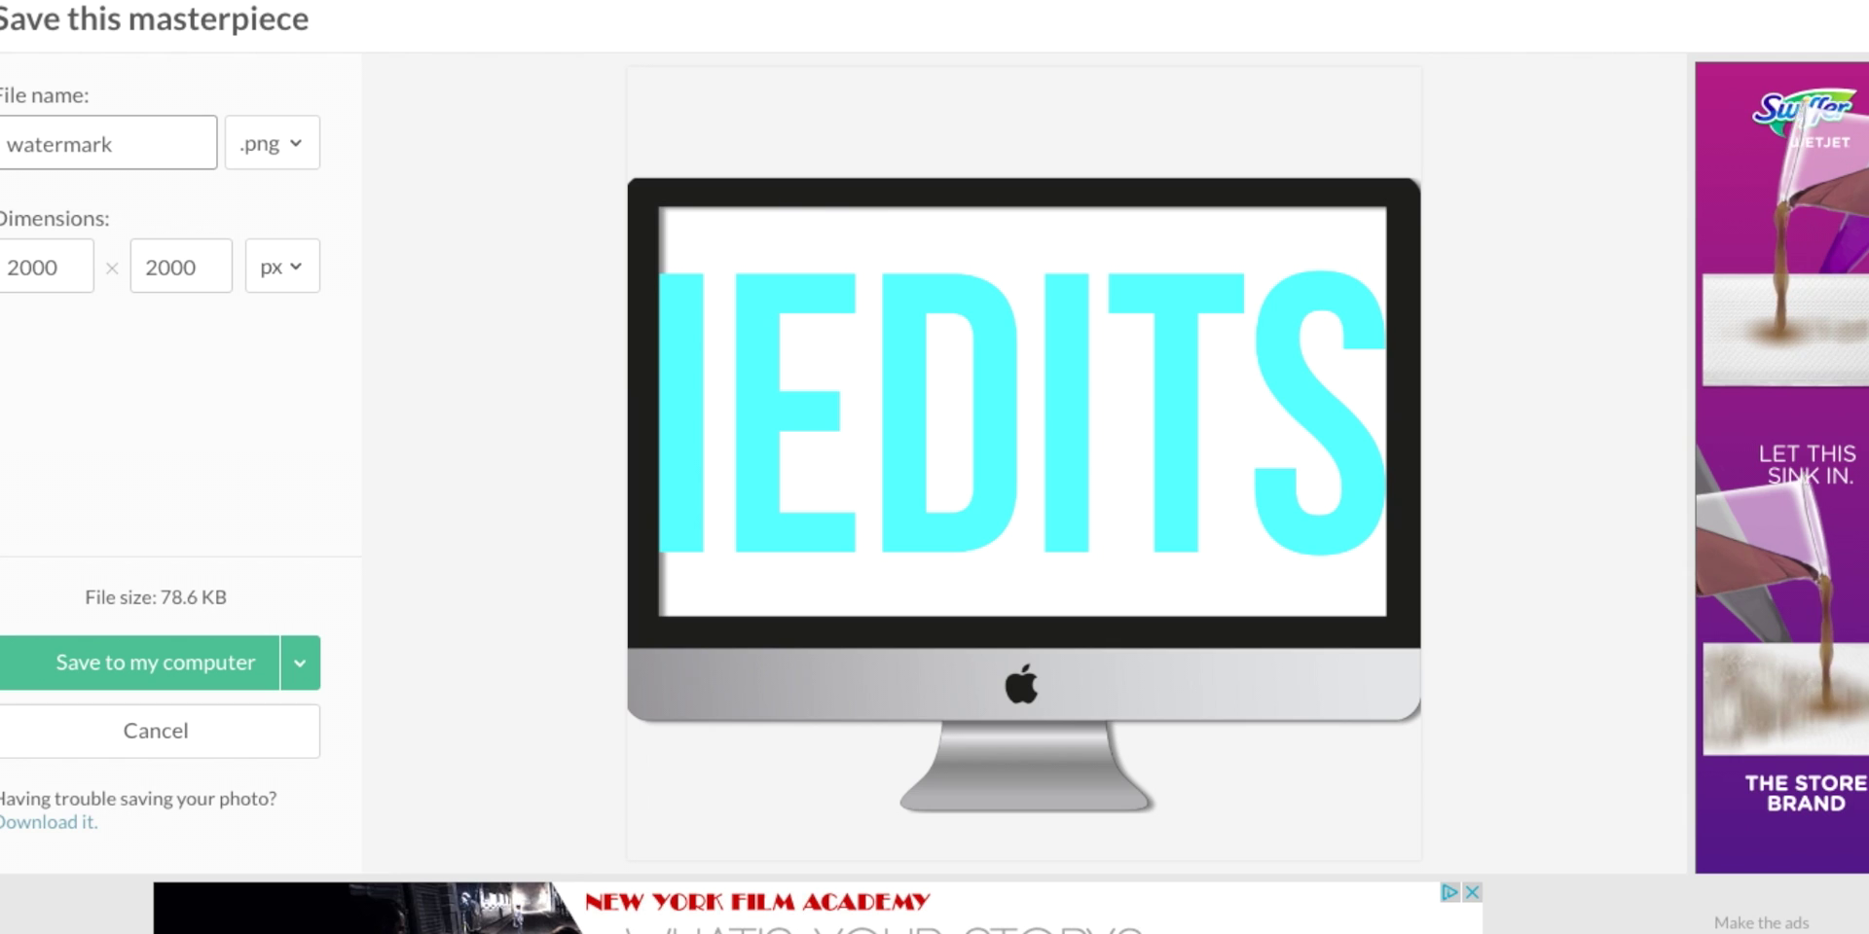
left_click(115, 664)
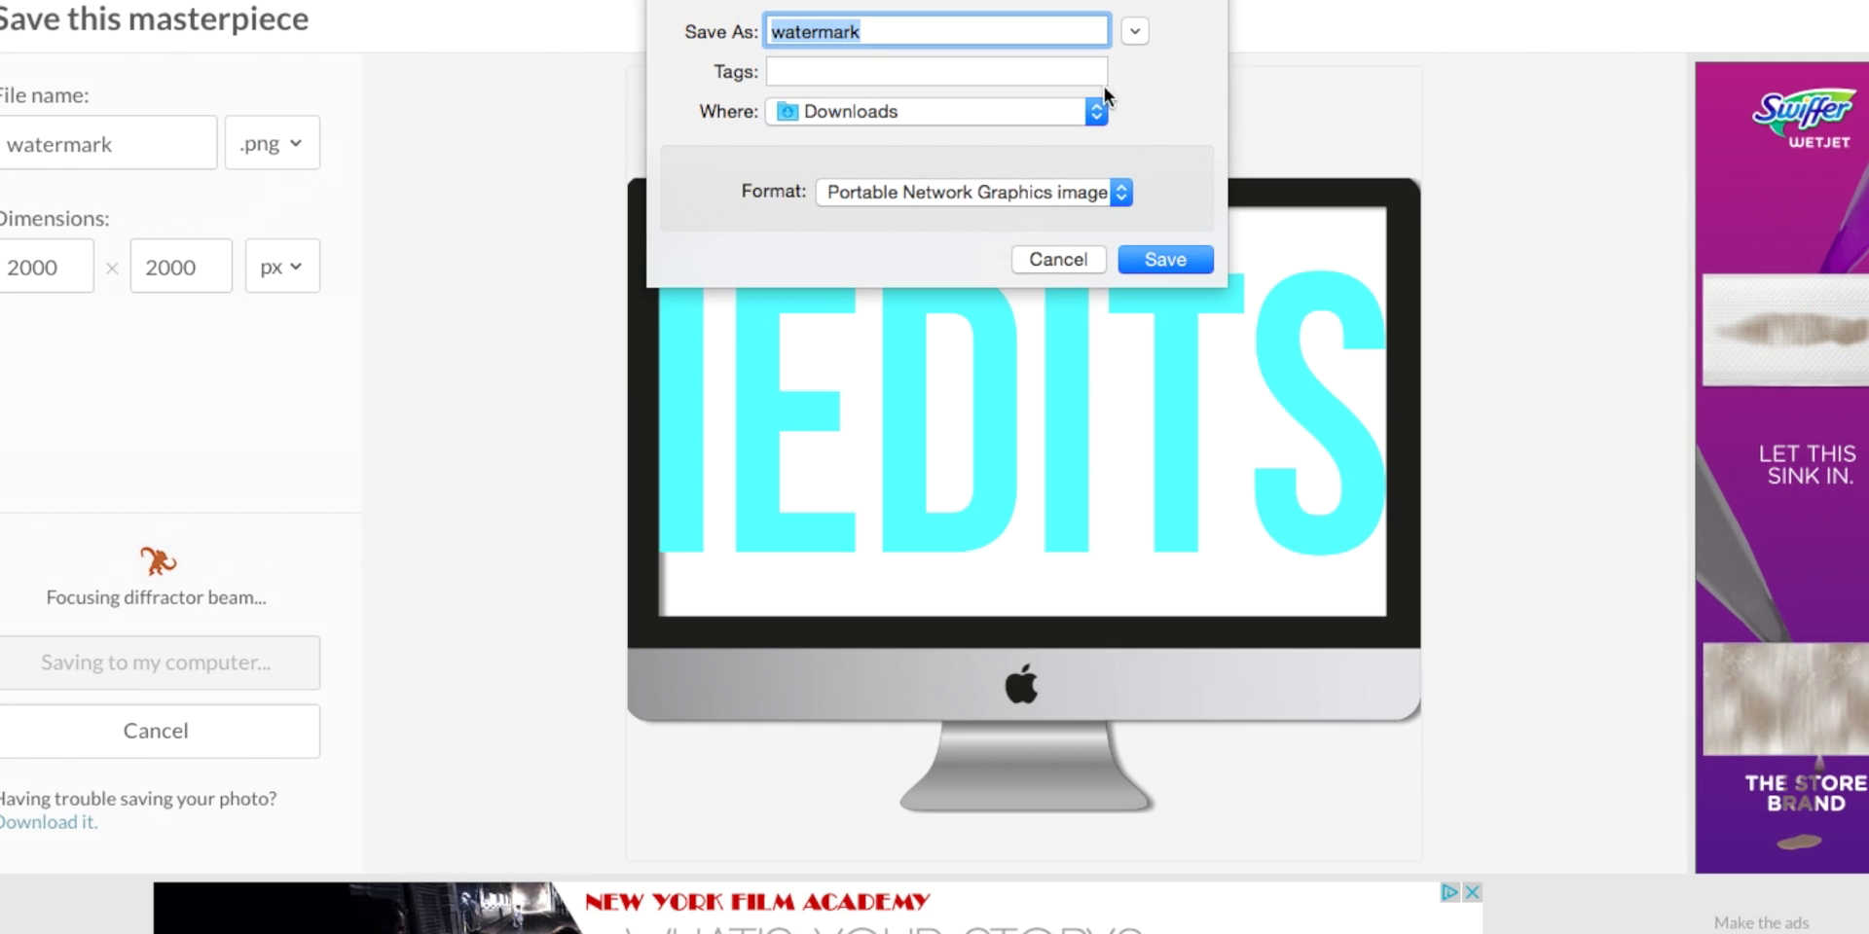
left_click(1019, 115)
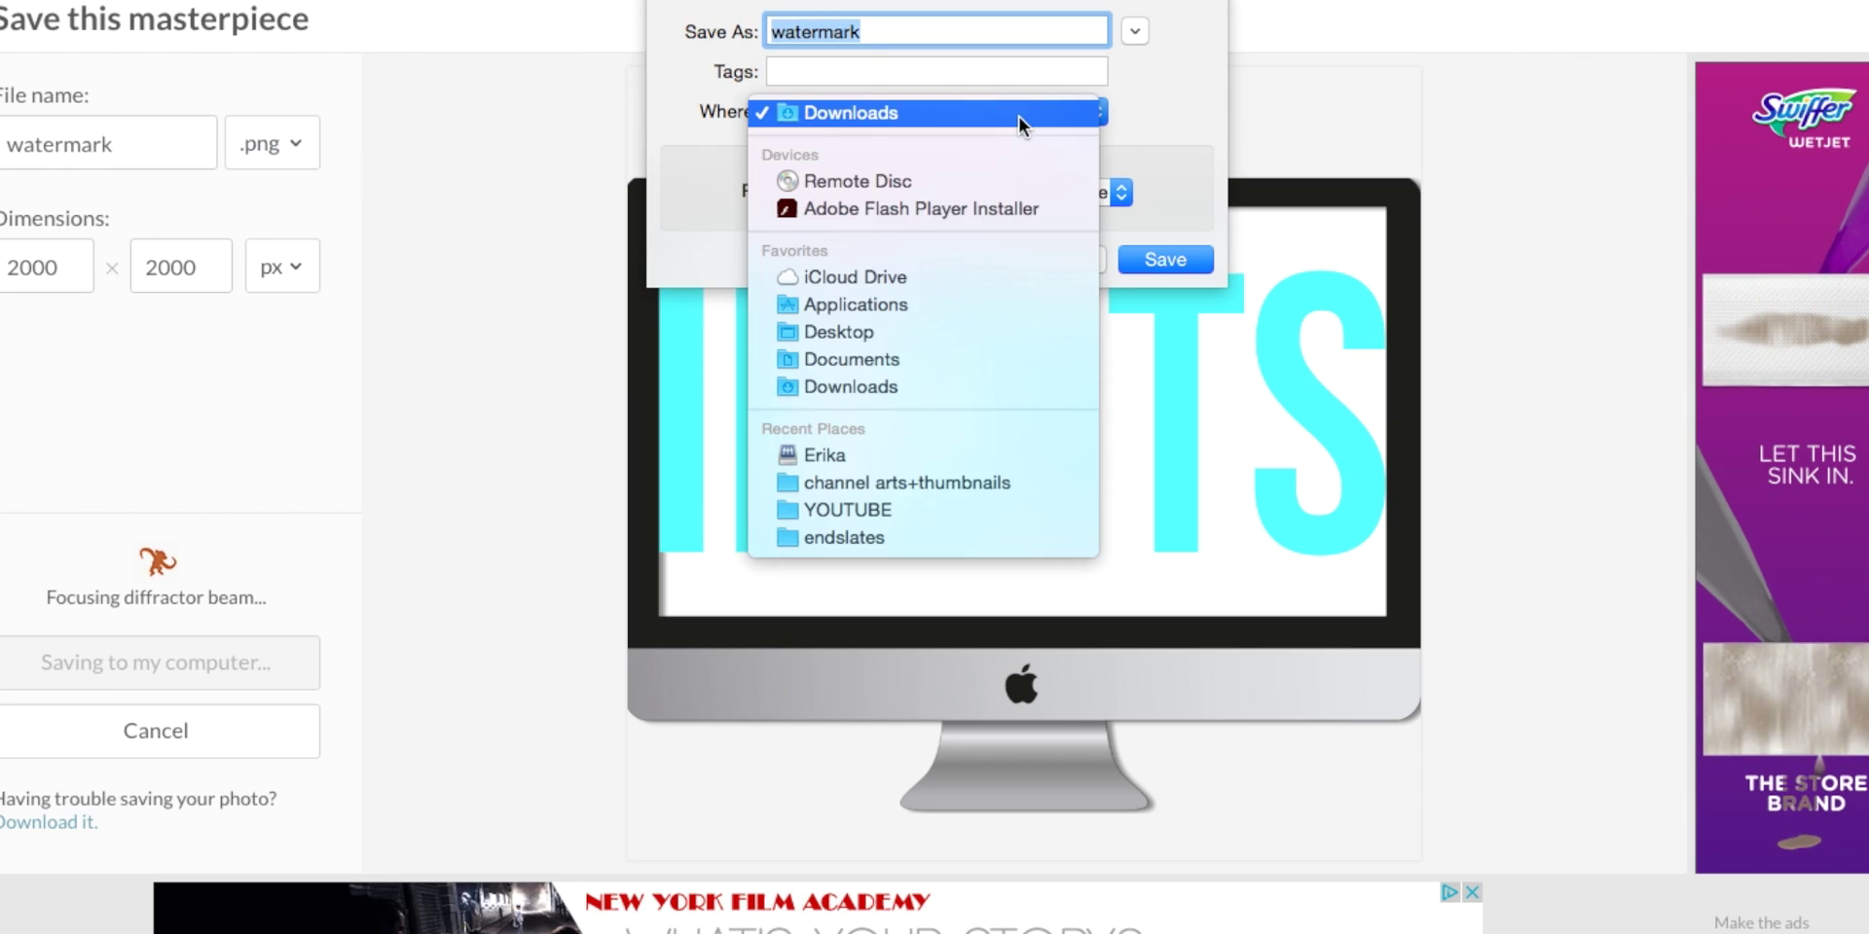
left_click(954, 332)
left_click(1158, 261)
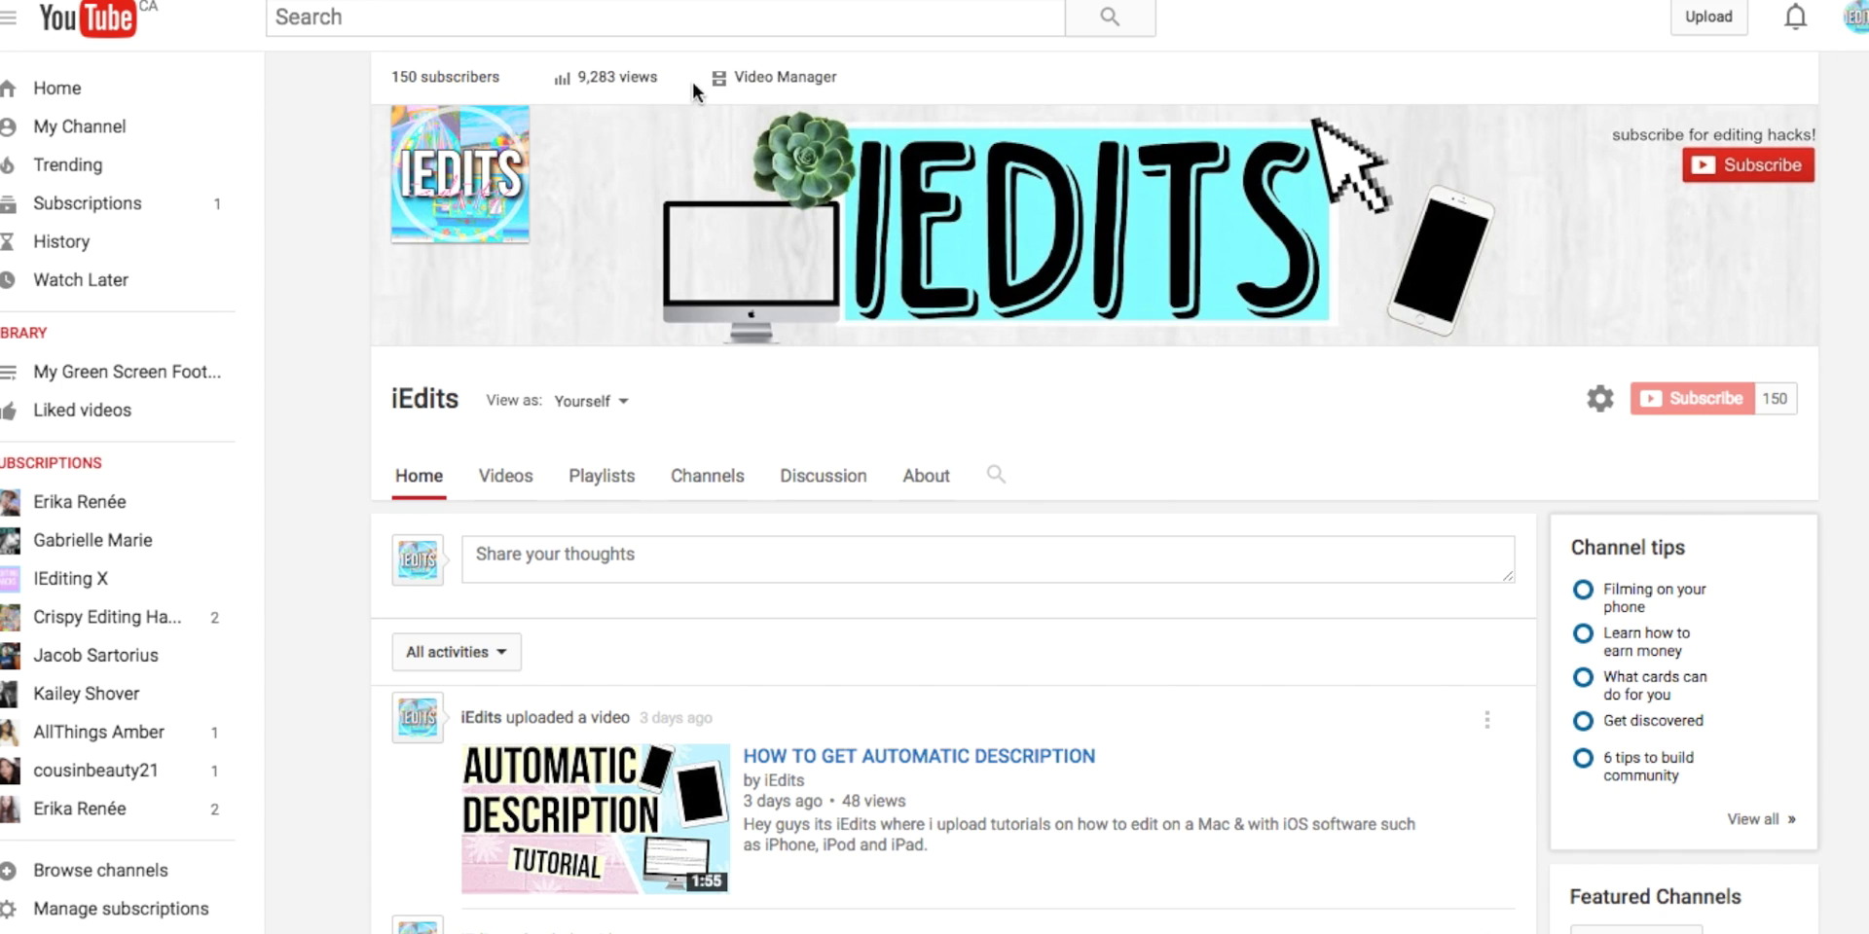
Go to Video Manager > Channel > Branding and open the Add a watermark dialog
left_click(746, 97)
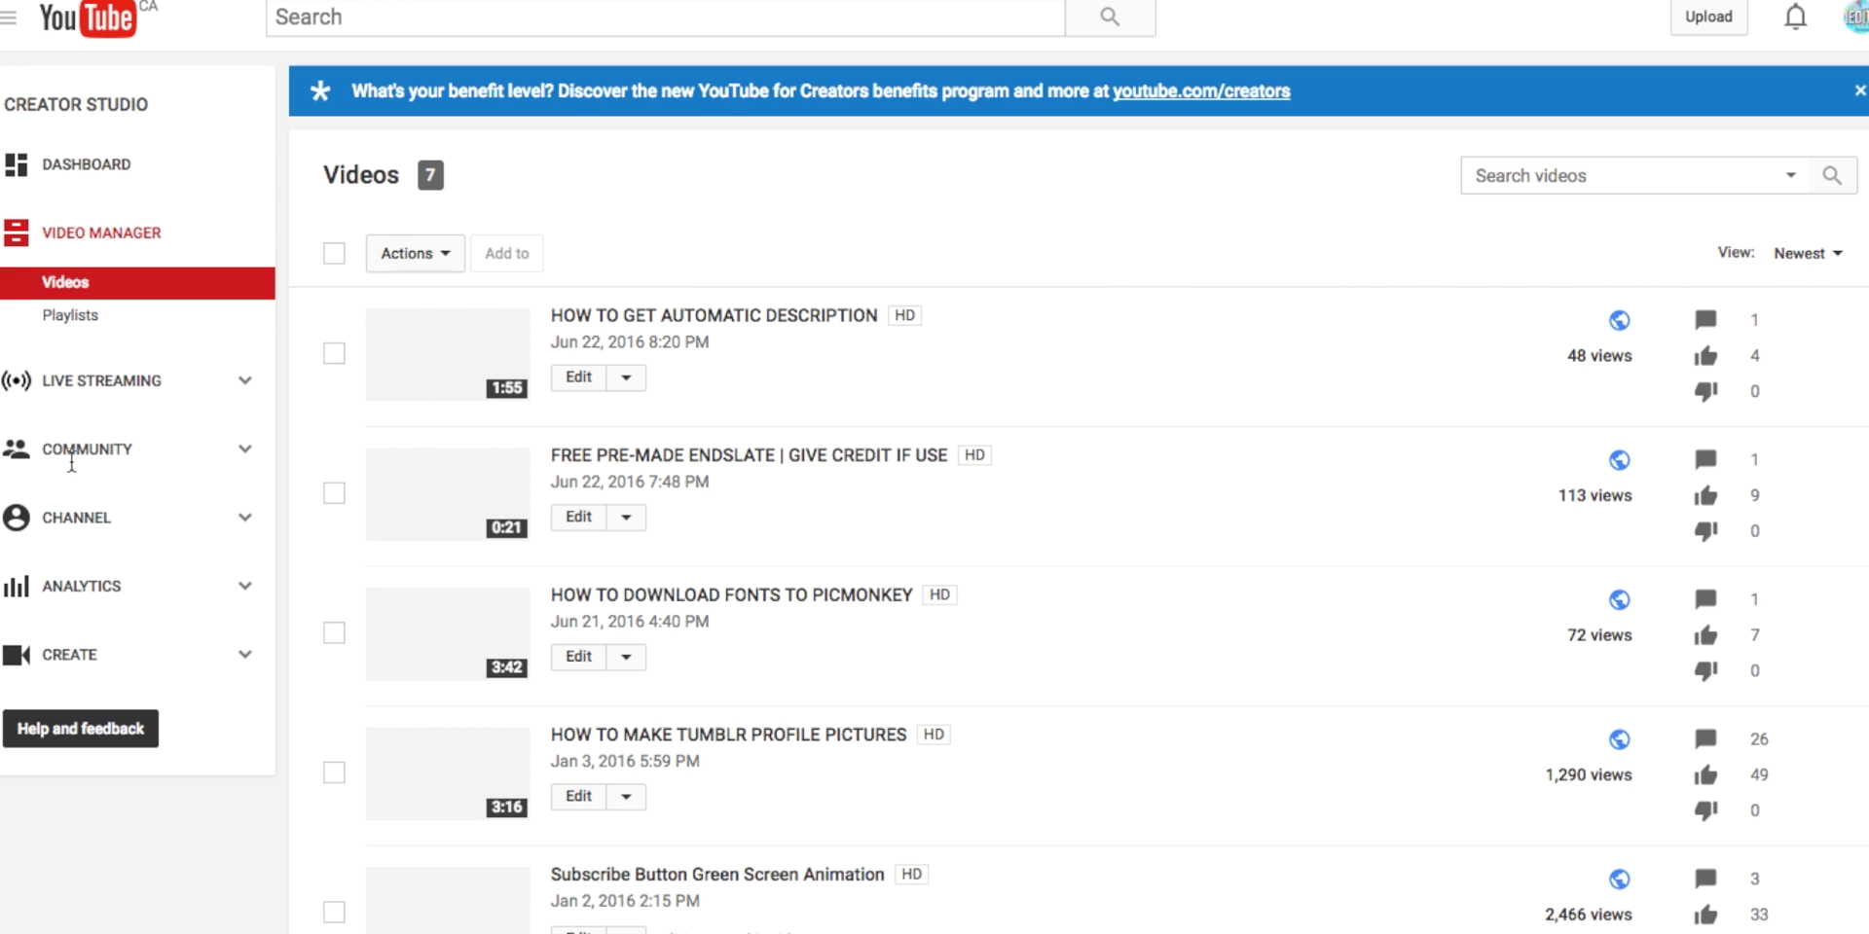
left_click(100, 518)
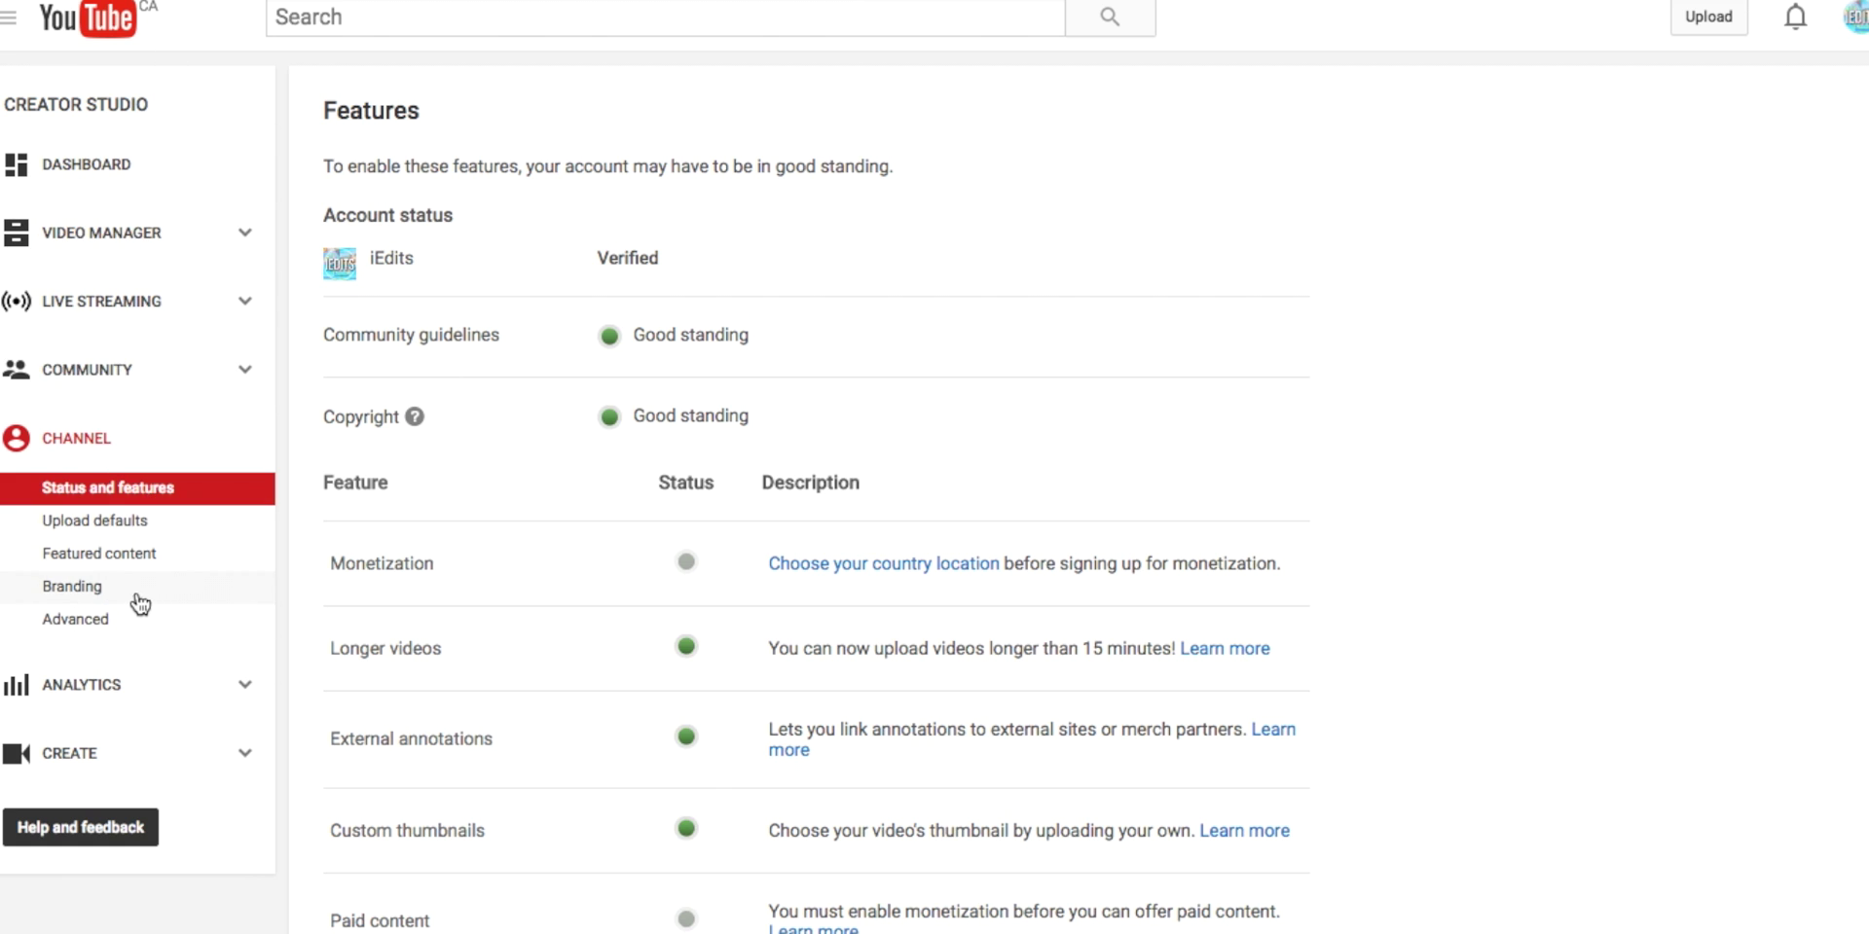
left_click(78, 587)
left_click(372, 360)
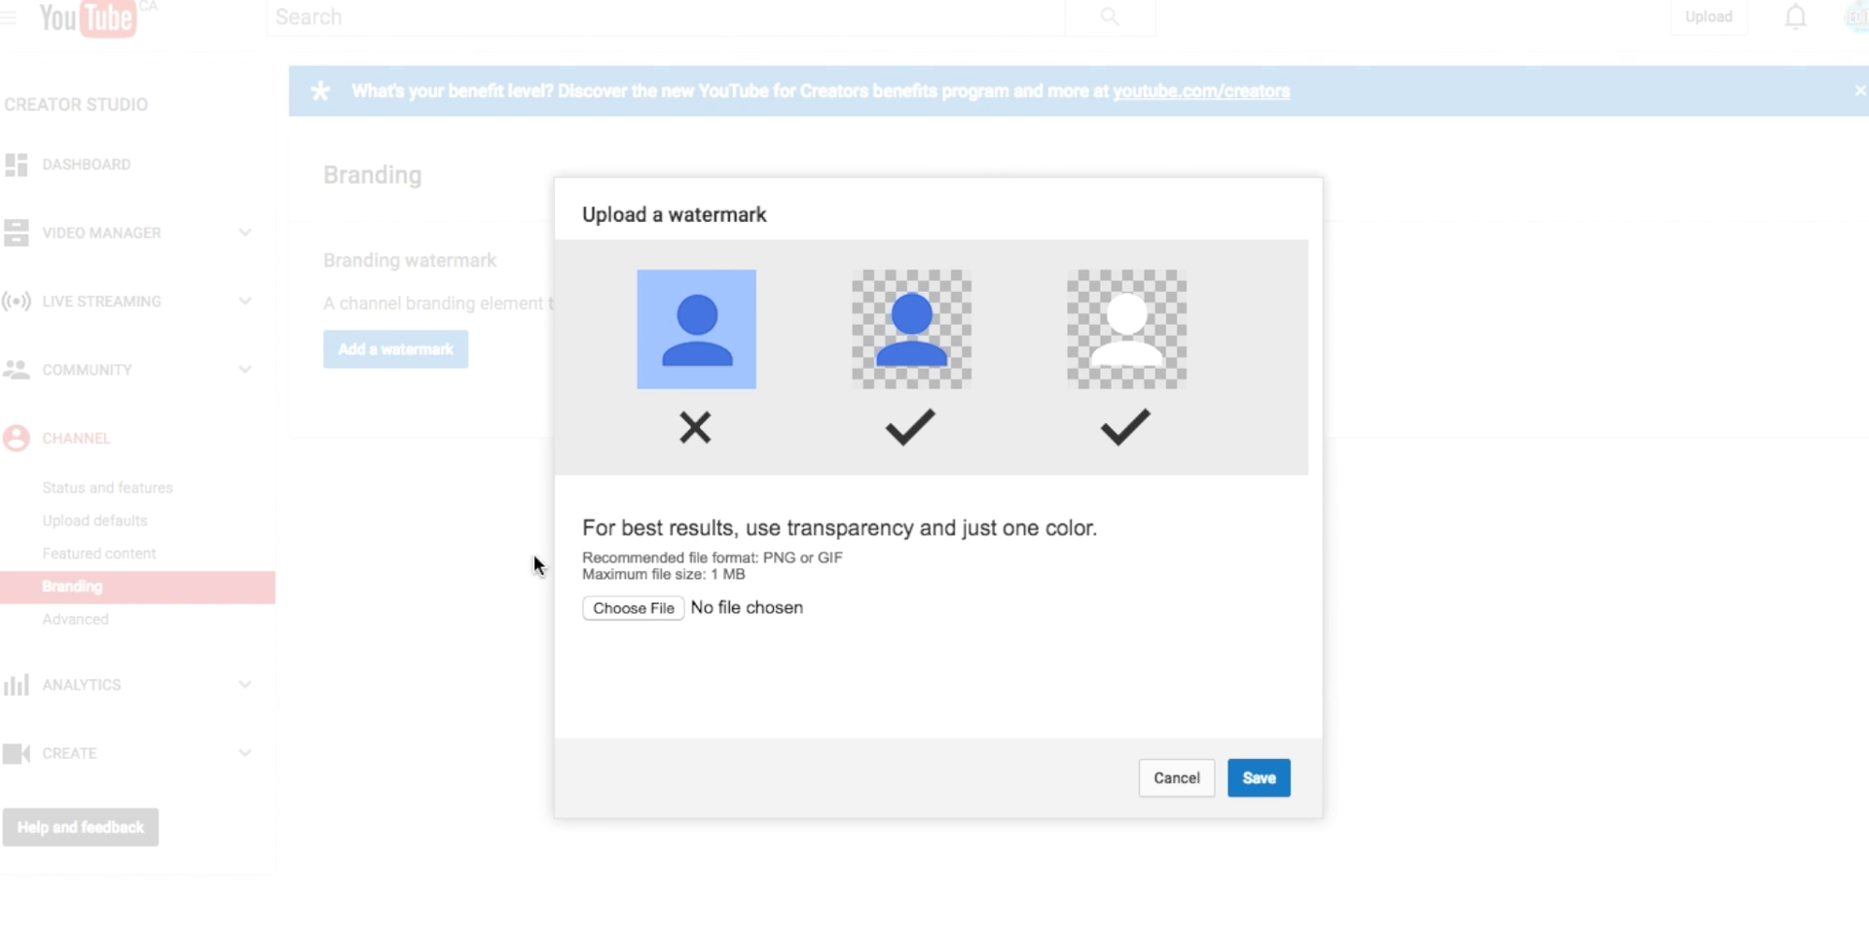
Choose watermark.png from the Desktop and upload it in the watermark dialog
left_click(631, 609)
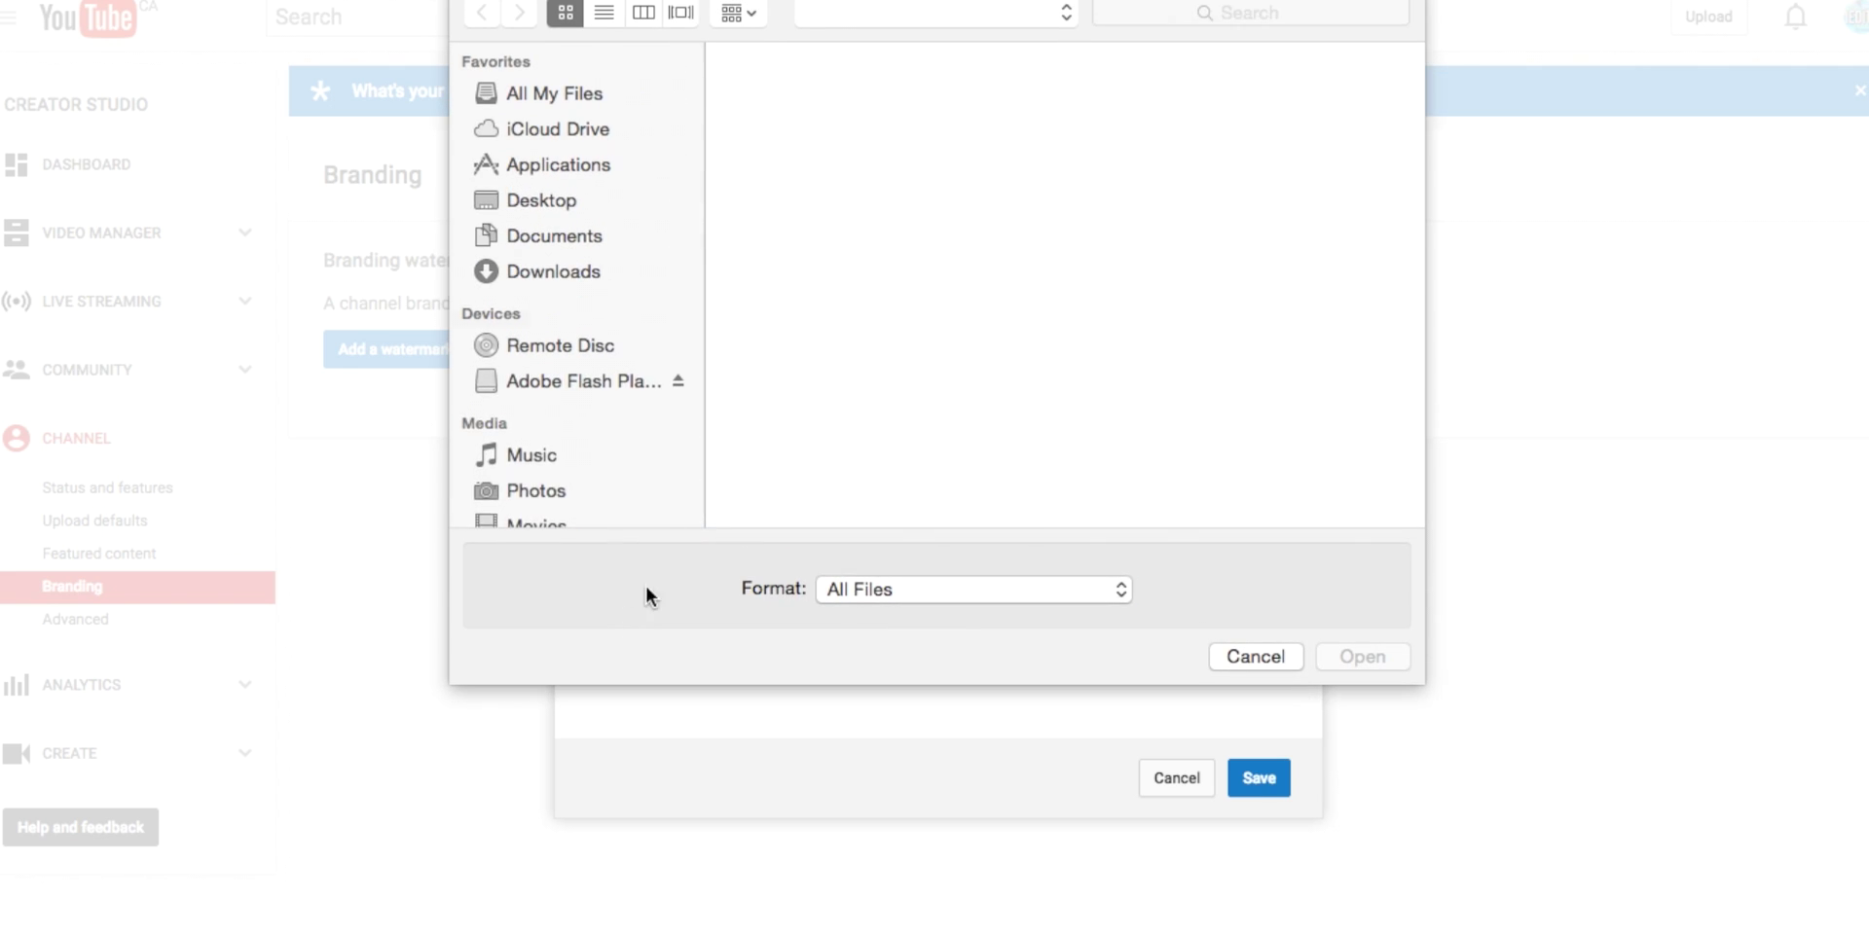
scroll(1154, 318, "down", 10)
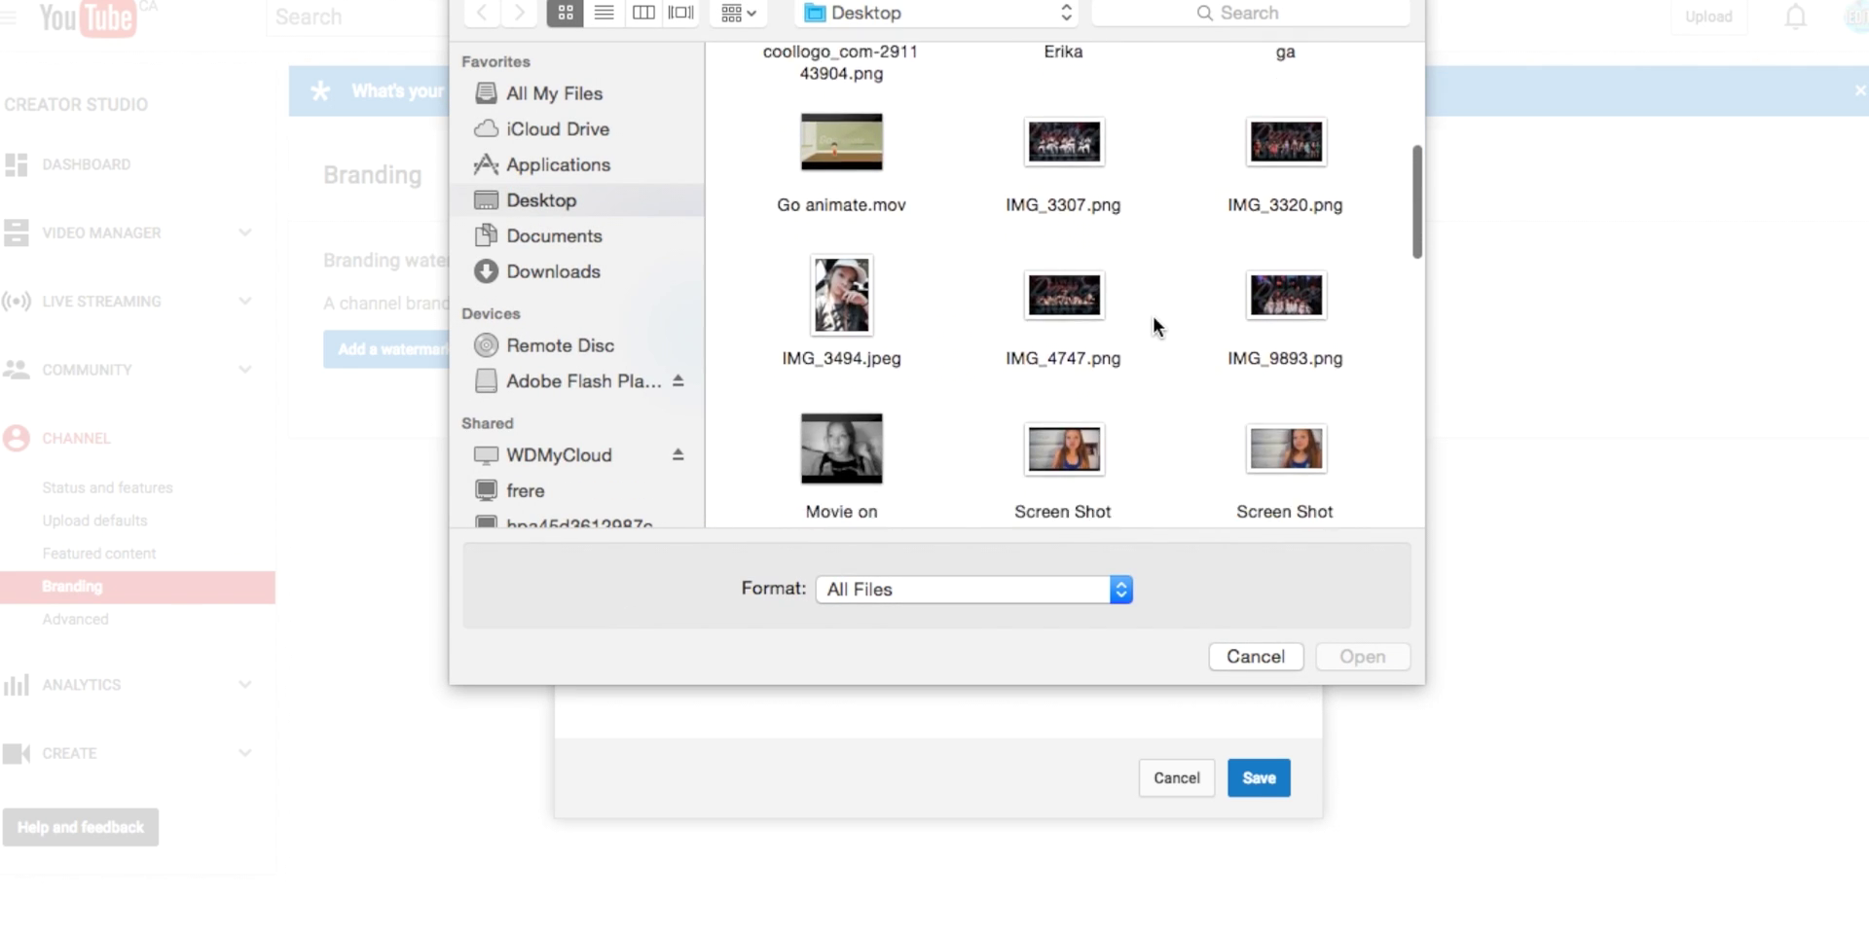
scroll(1153, 321, "down", 8)
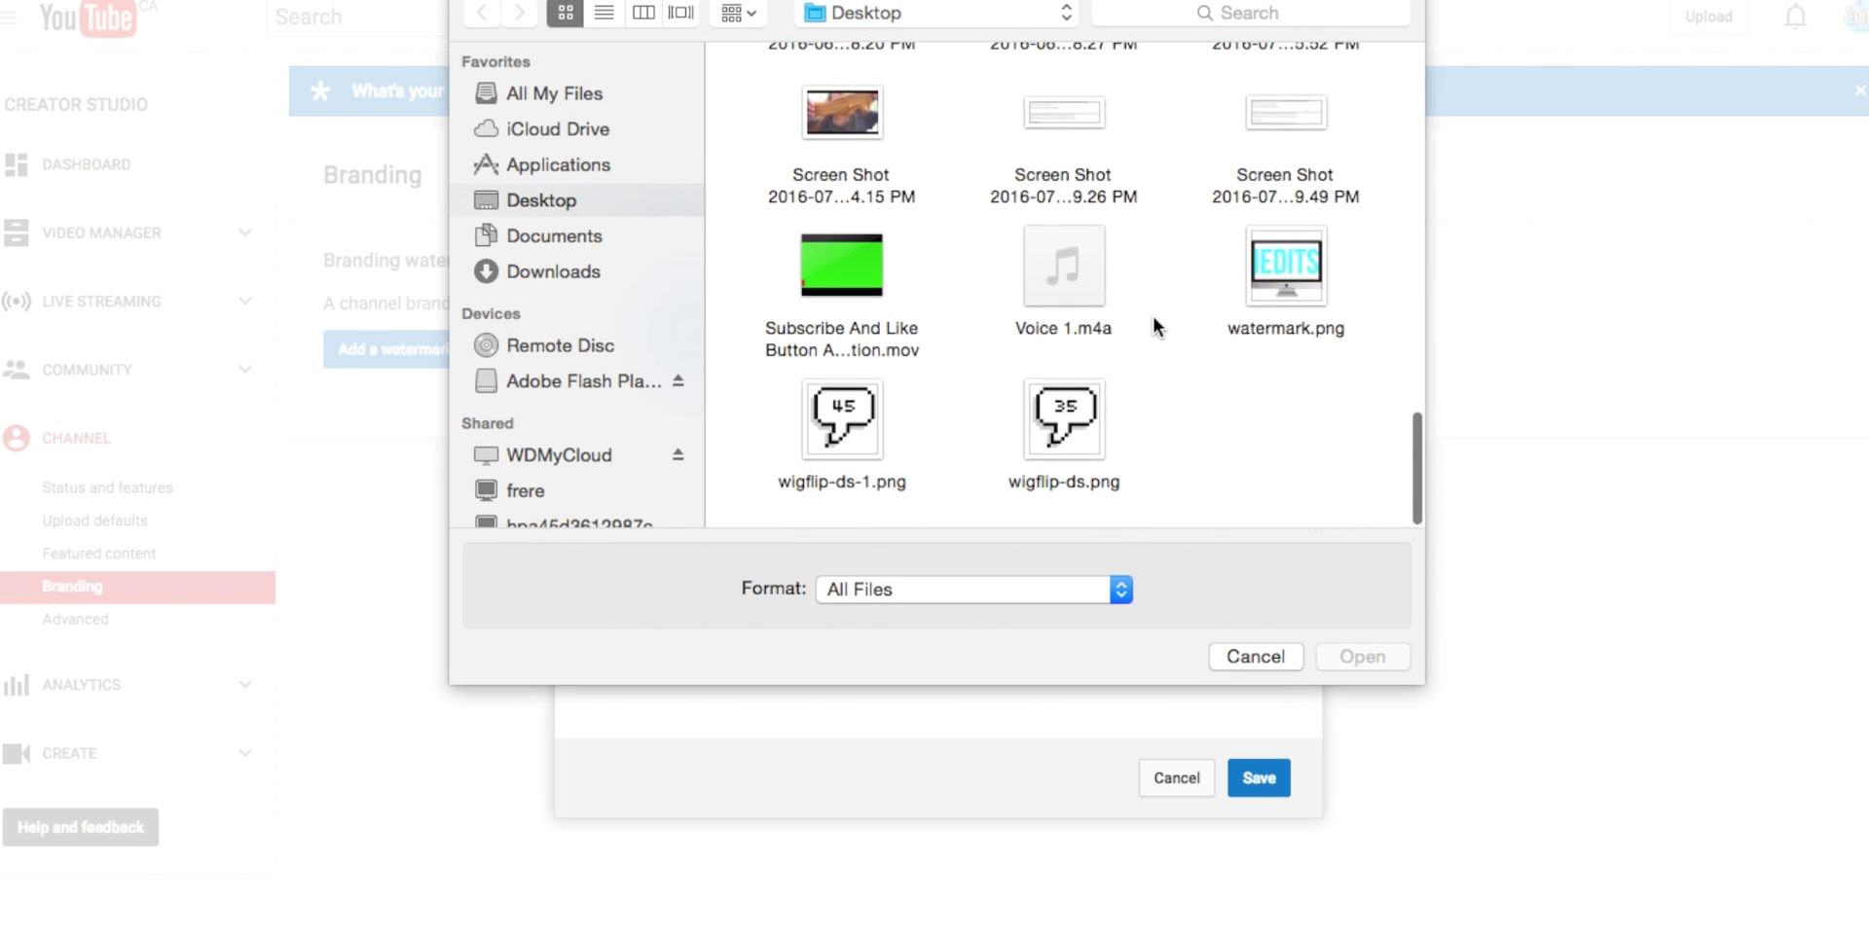
scroll(1093, 326, "up", 2)
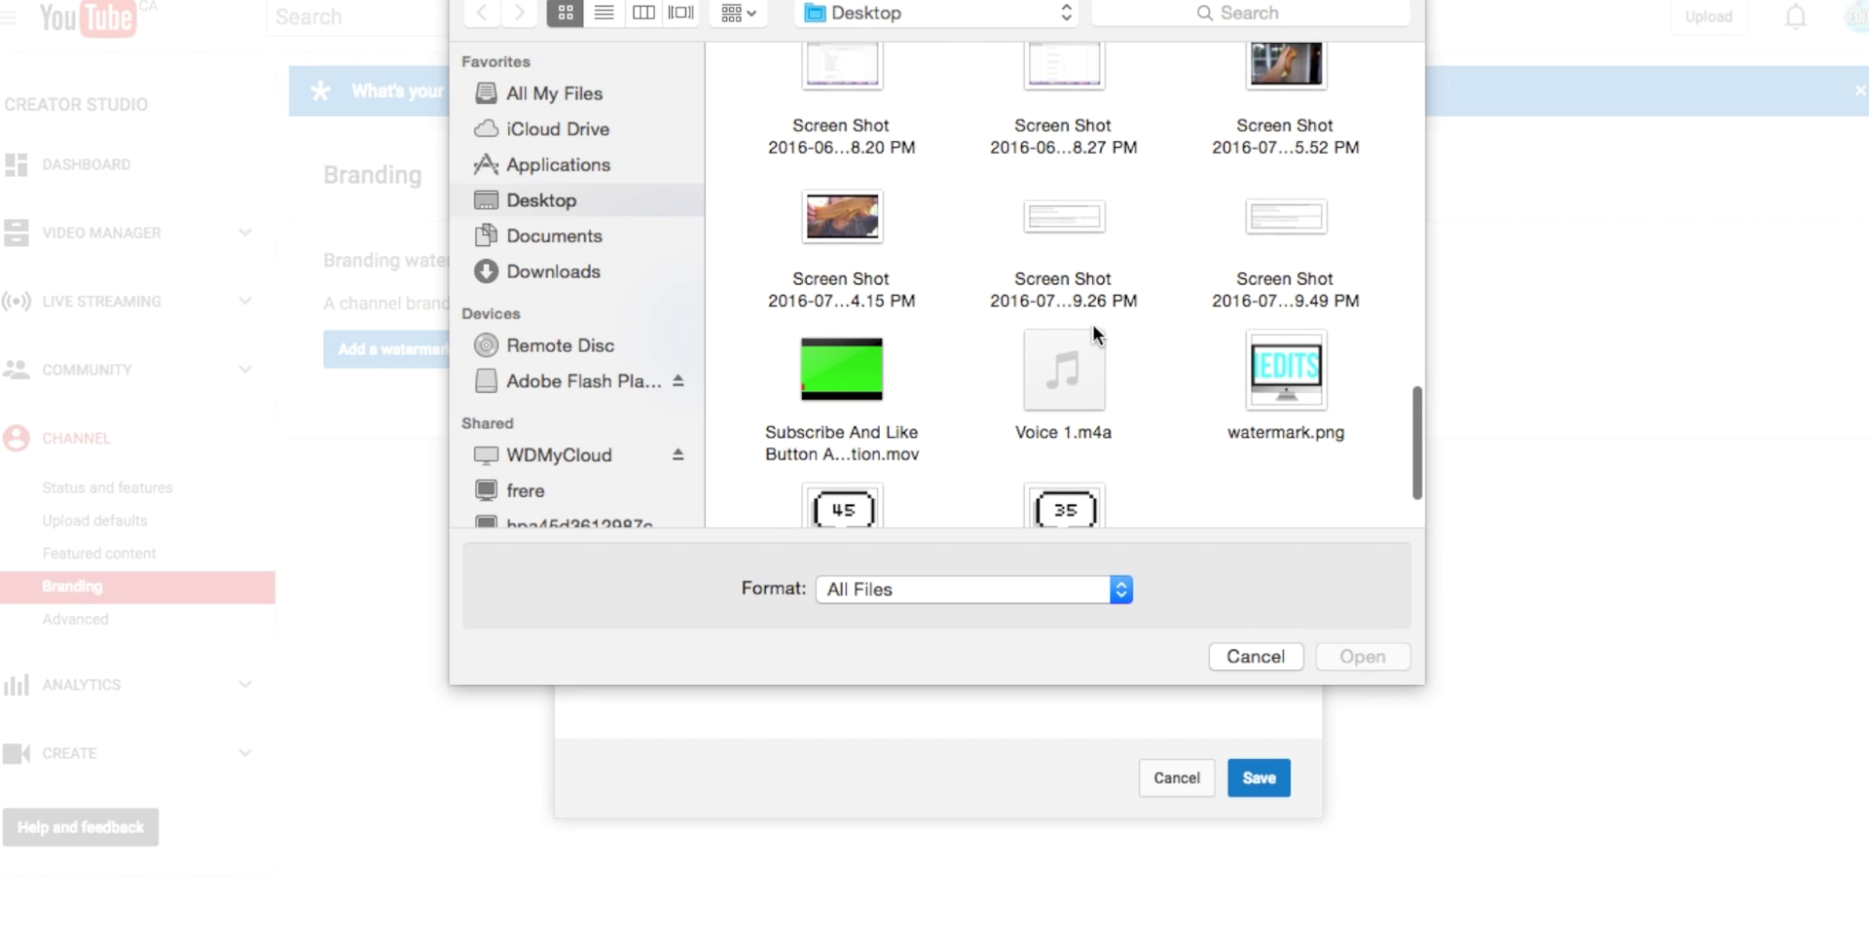
double_click(1283, 376)
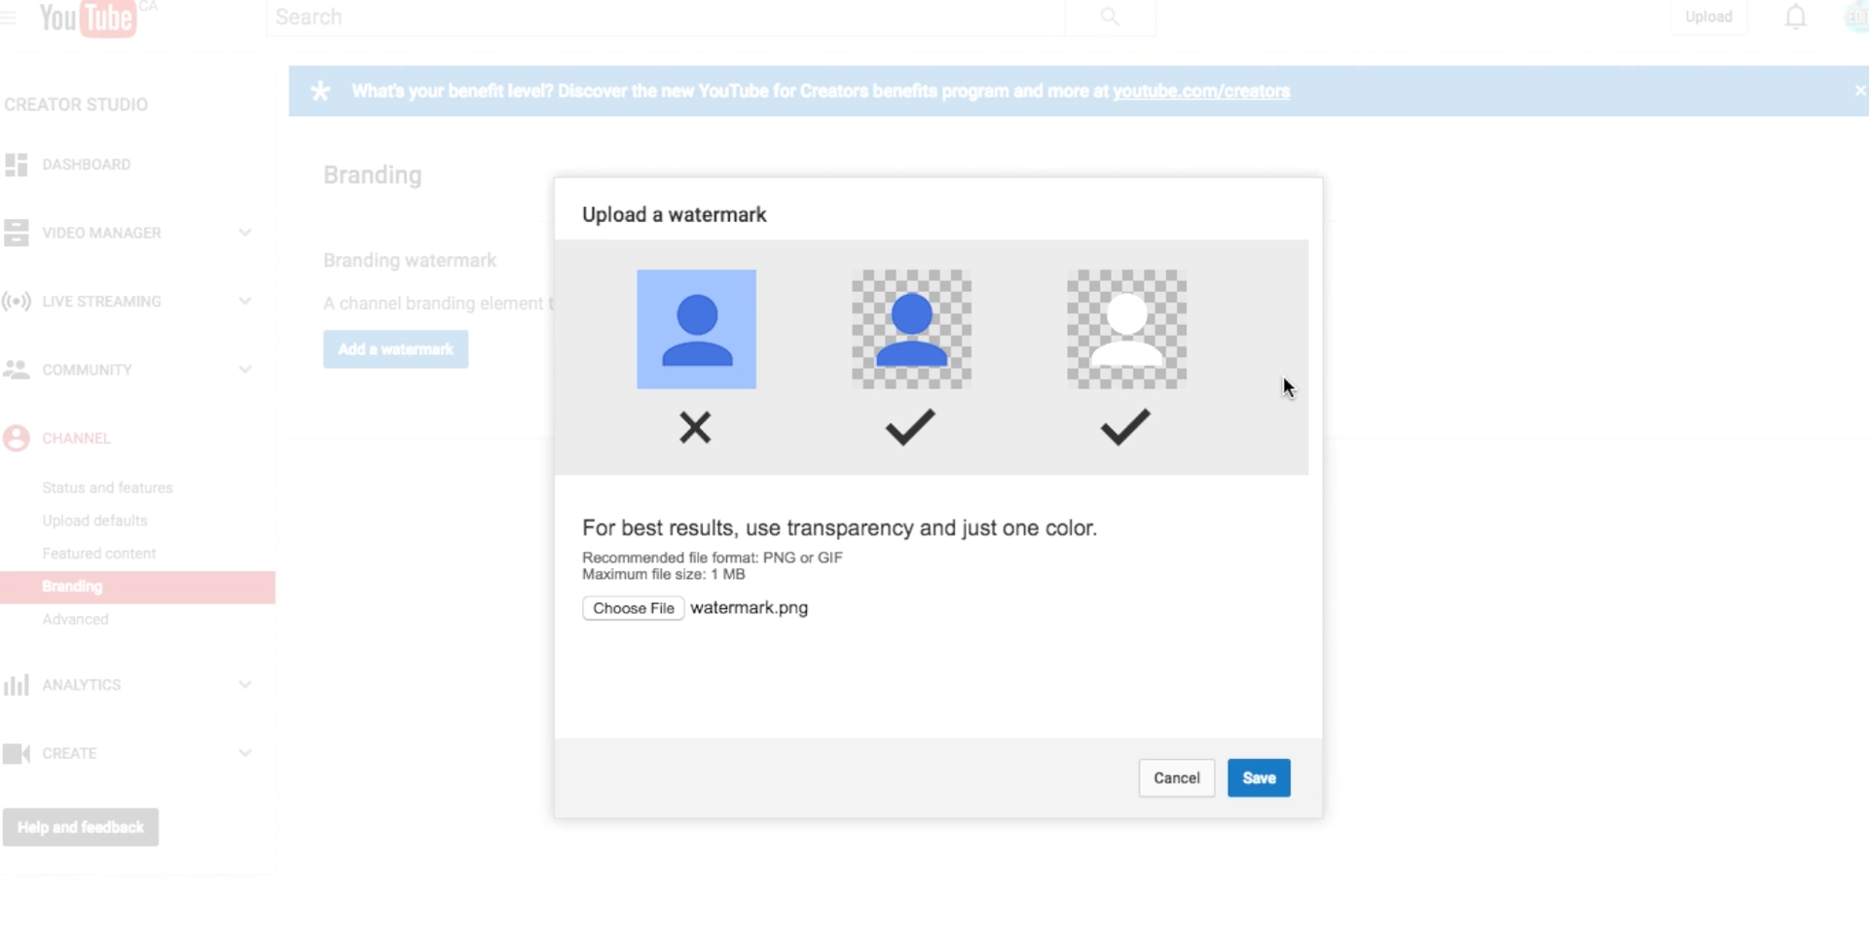
left_click(1255, 779)
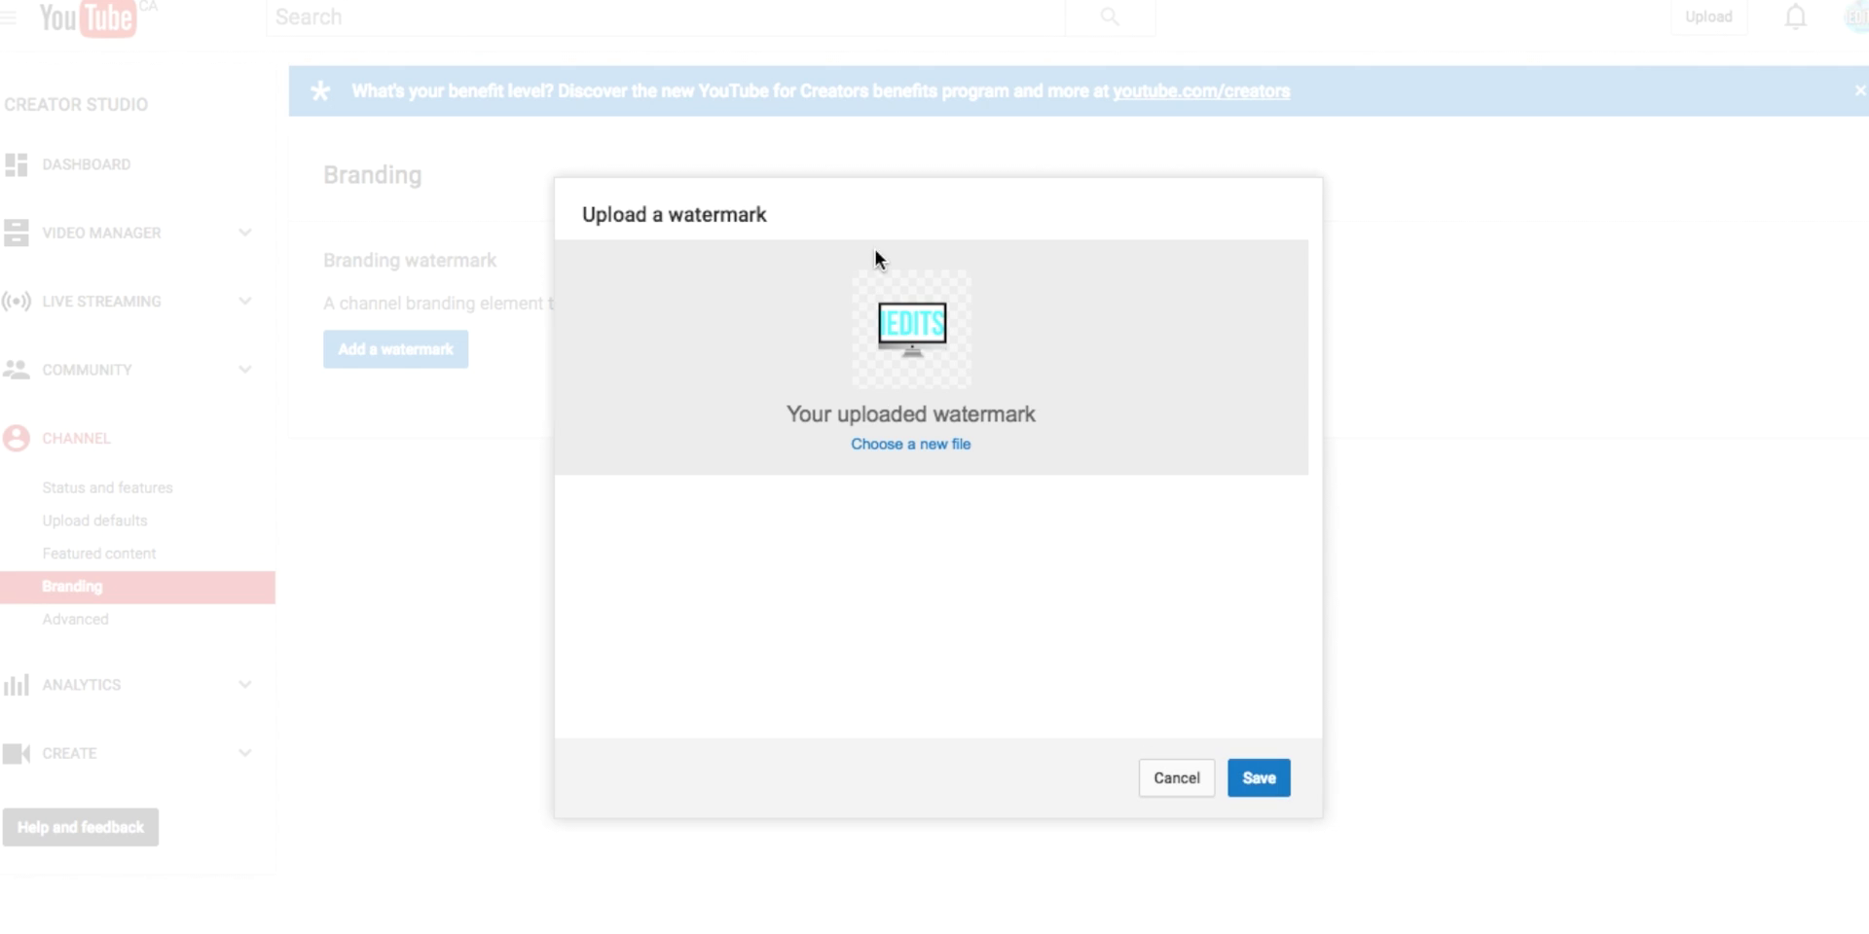
Save the uploaded watermark and set its display time to Entire video
left_click(1249, 794)
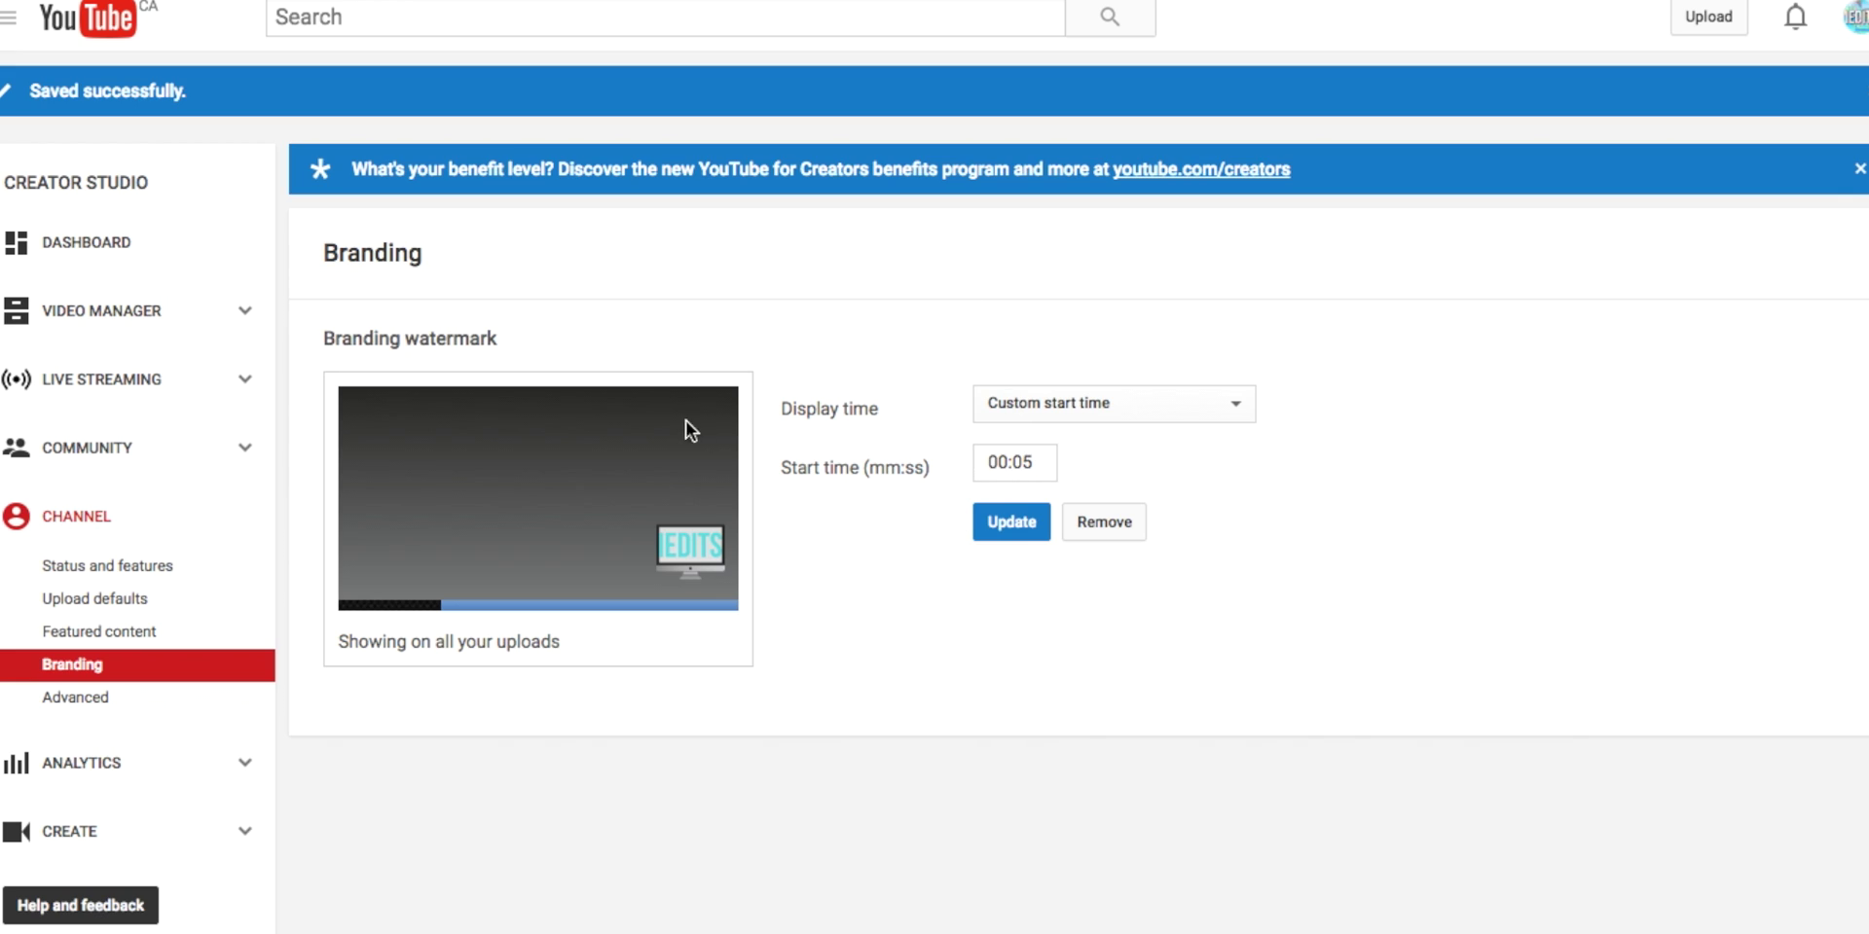
left_click(1092, 405)
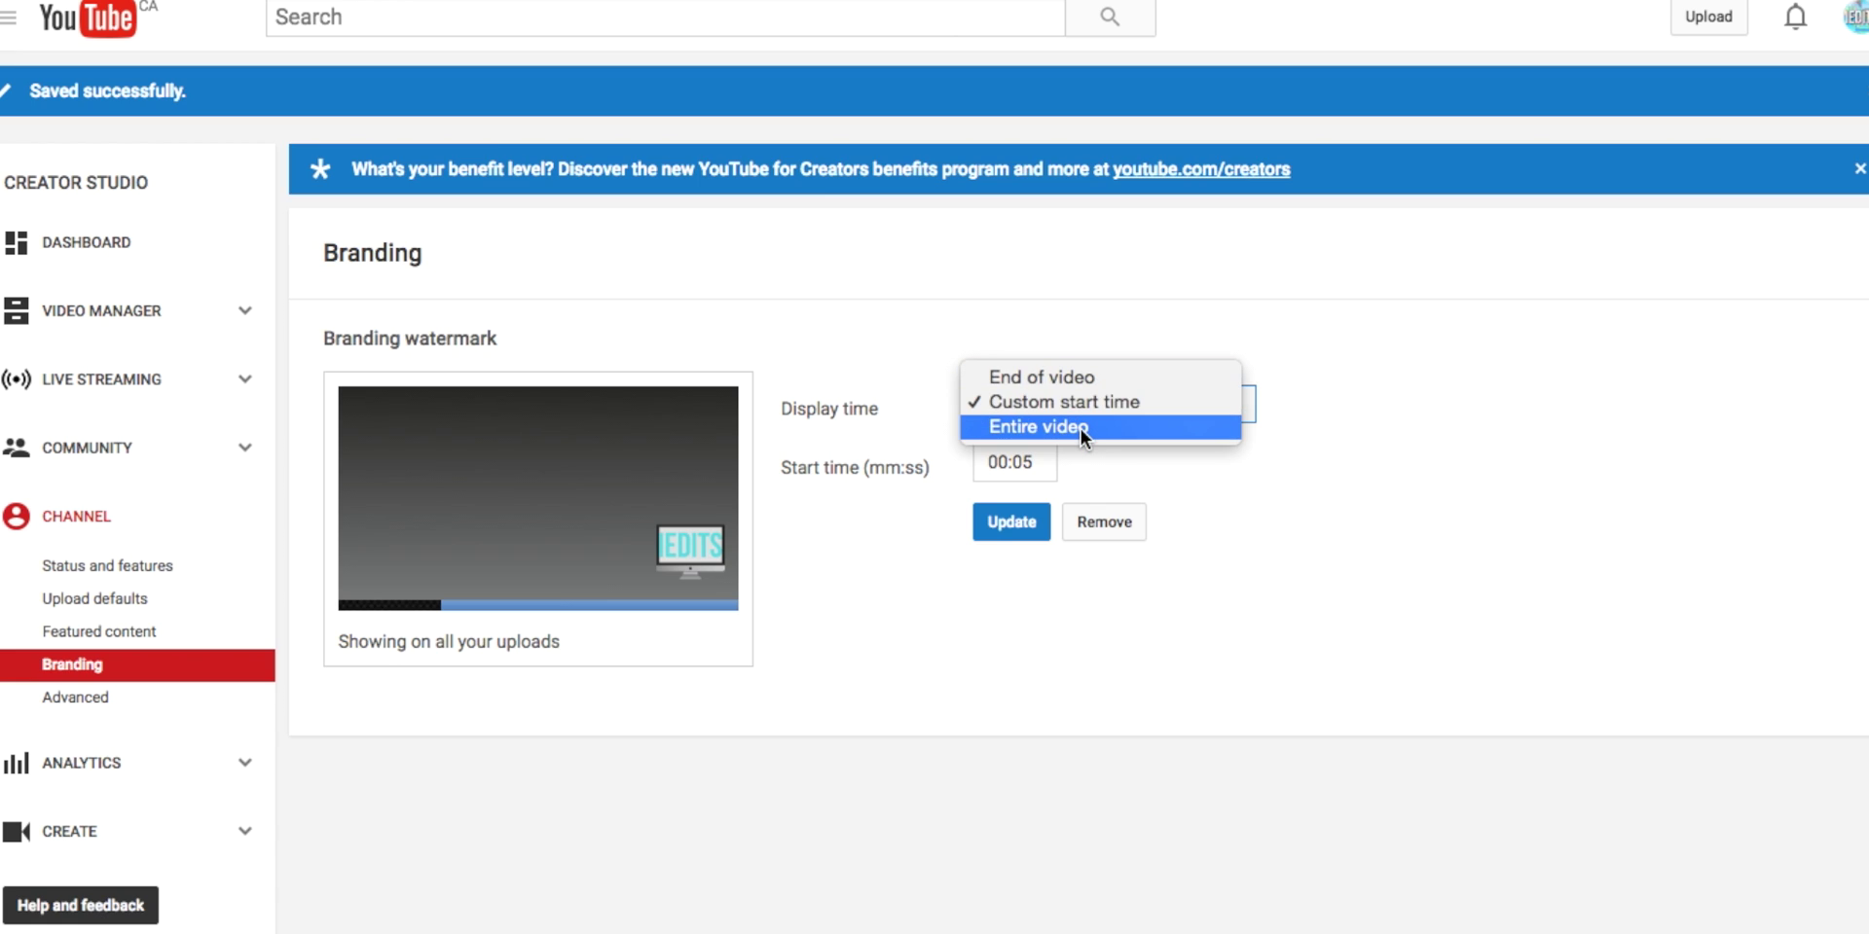
left_click(1080, 429)
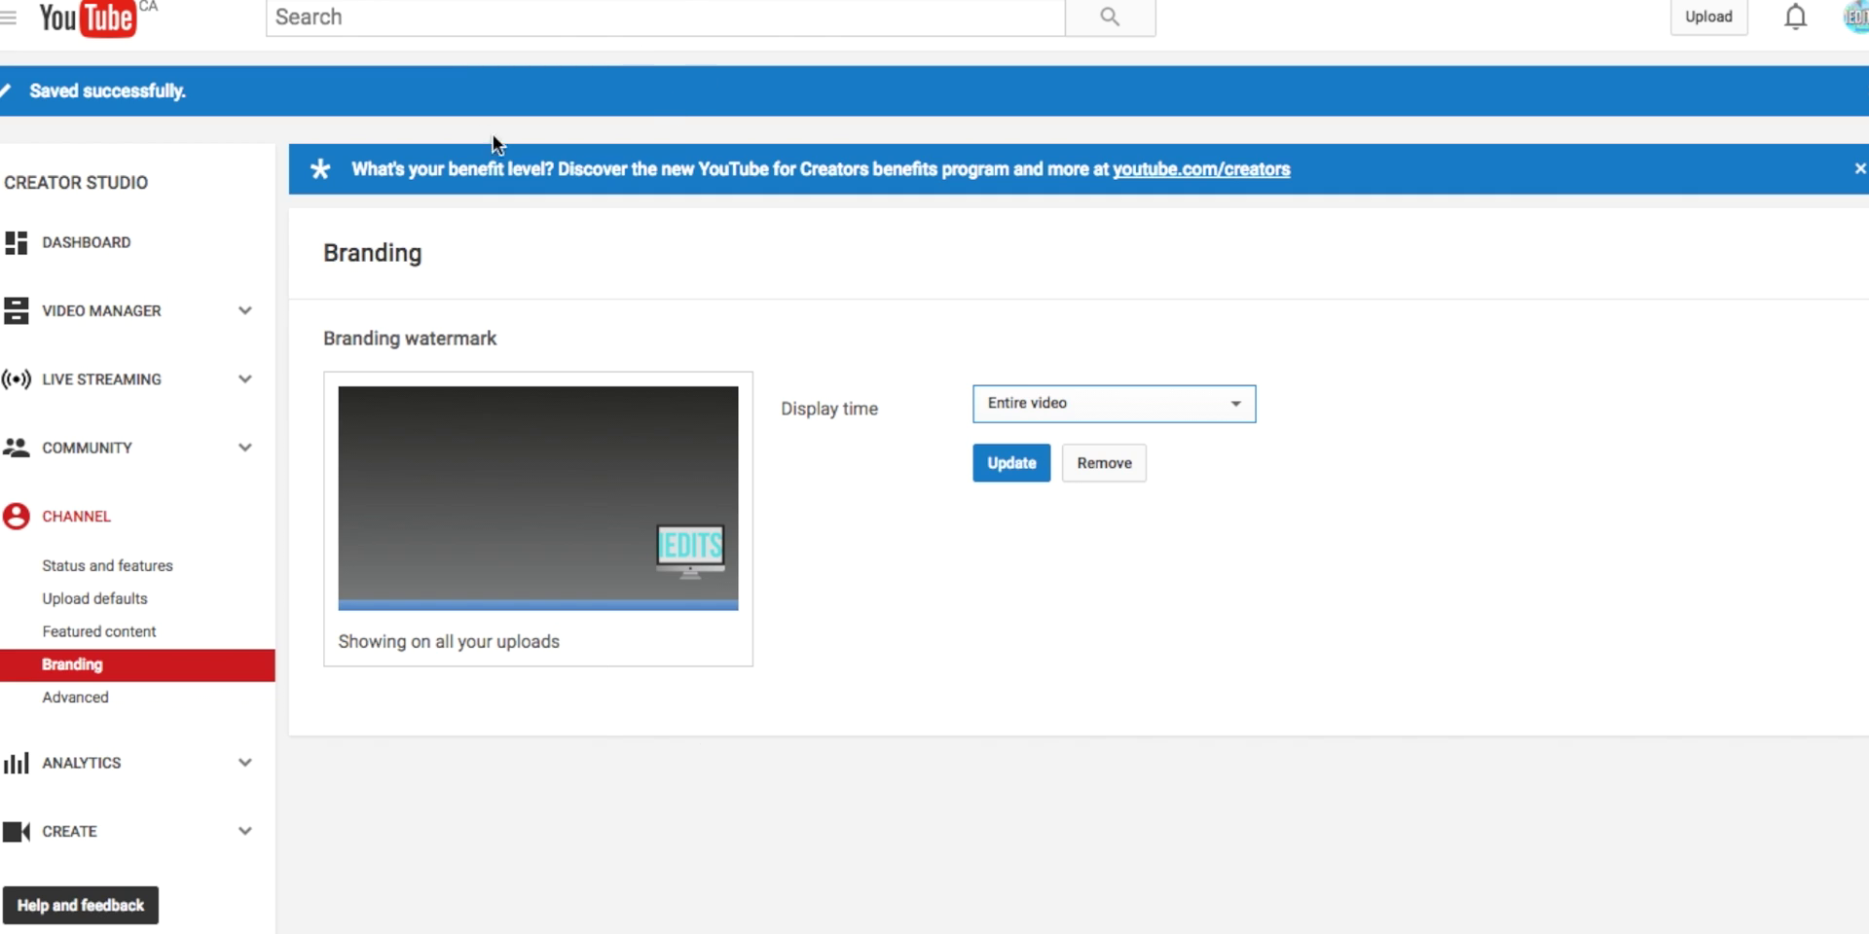
left_click(1000, 464)
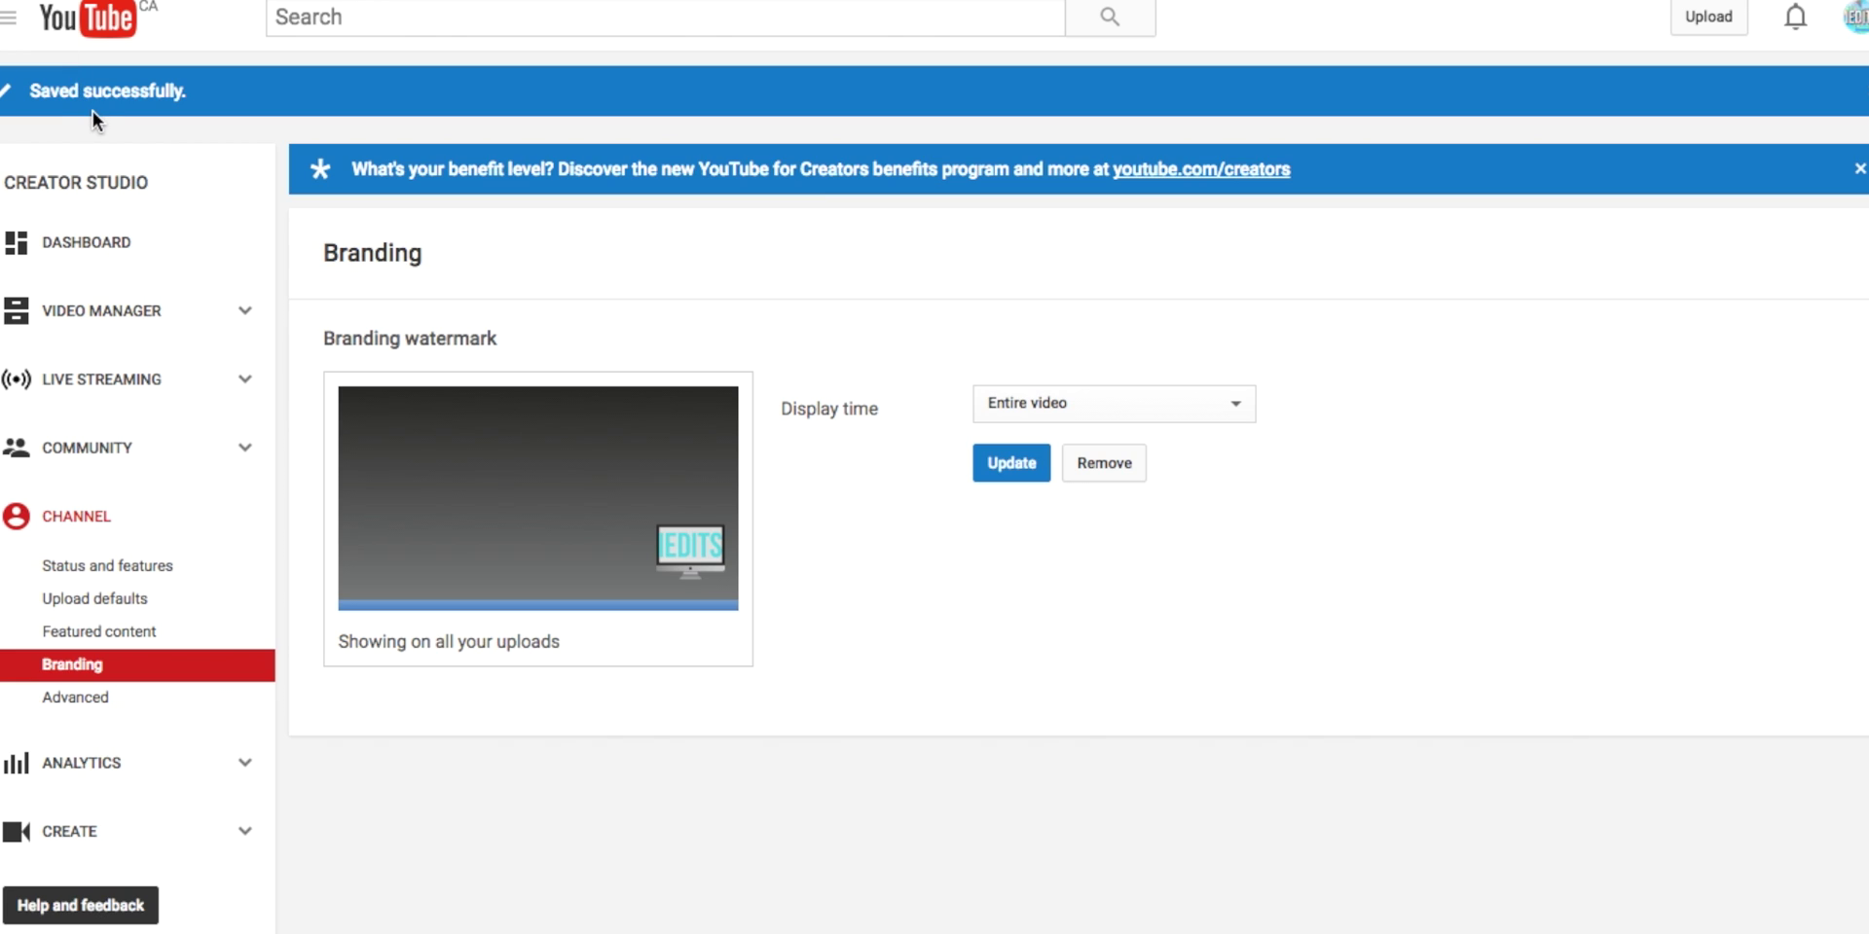
Open HOW TO GET AUTOMATIC DESCRIPTION from My Channel, mute and pause it to check the watermark
left_click(17, 37)
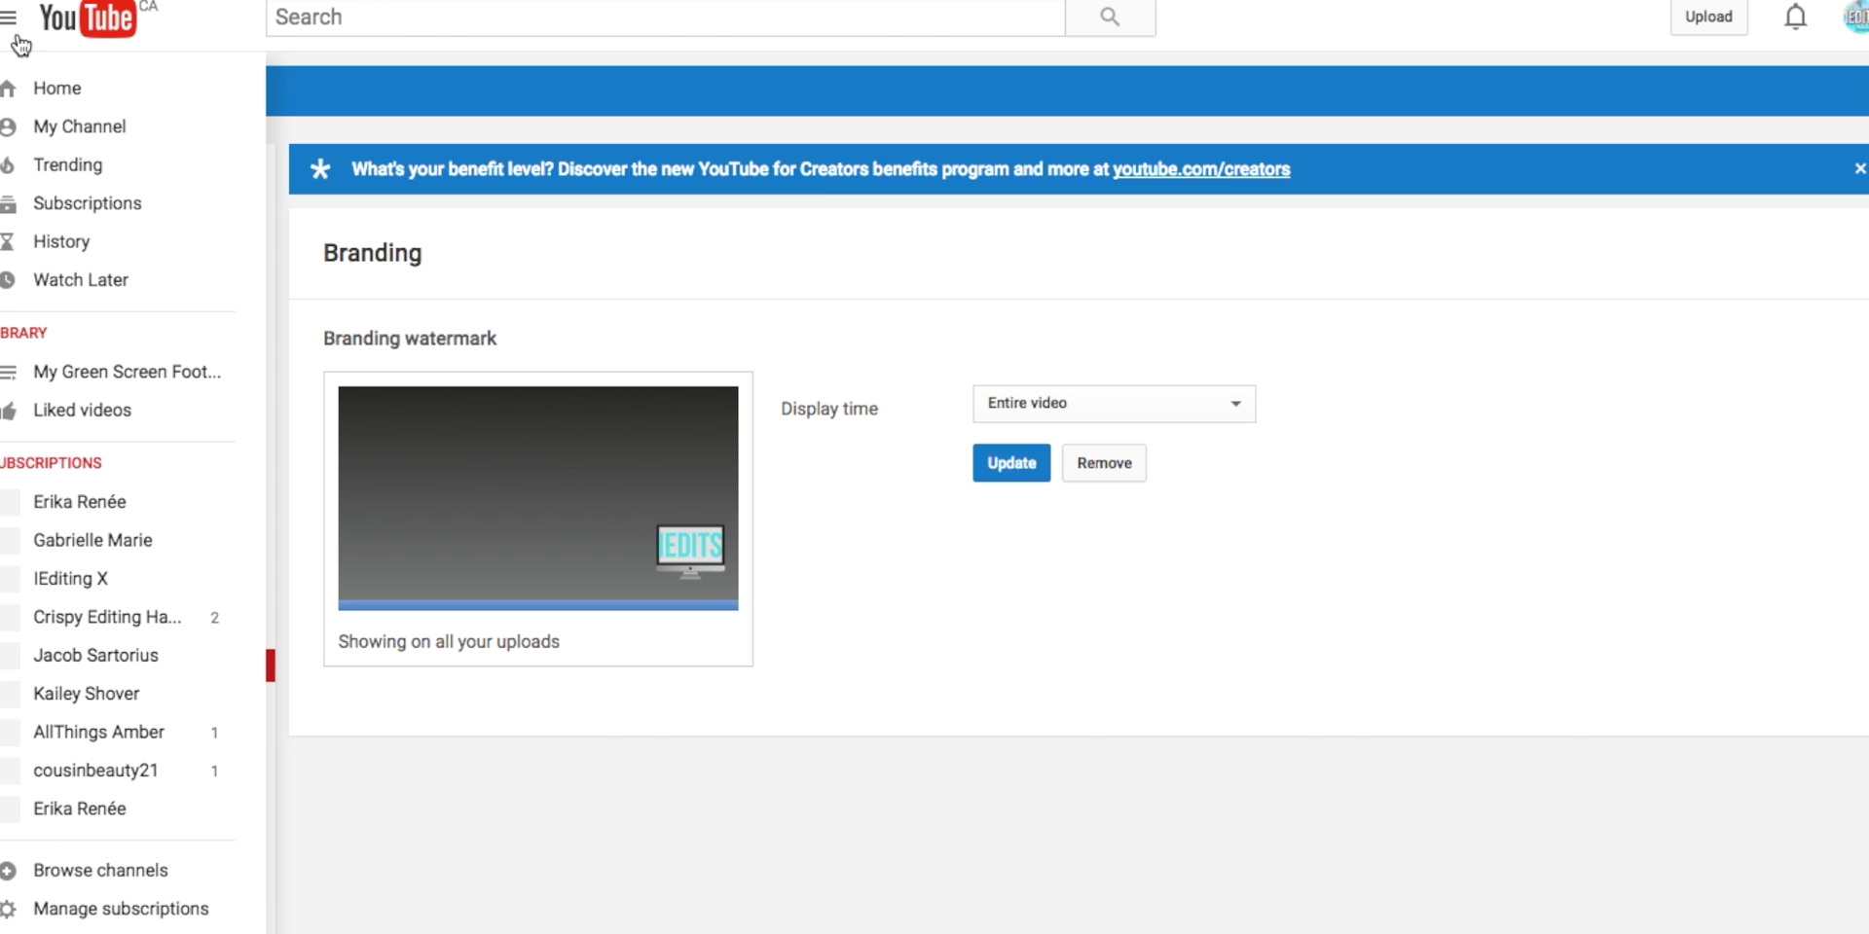
left_click(36, 127)
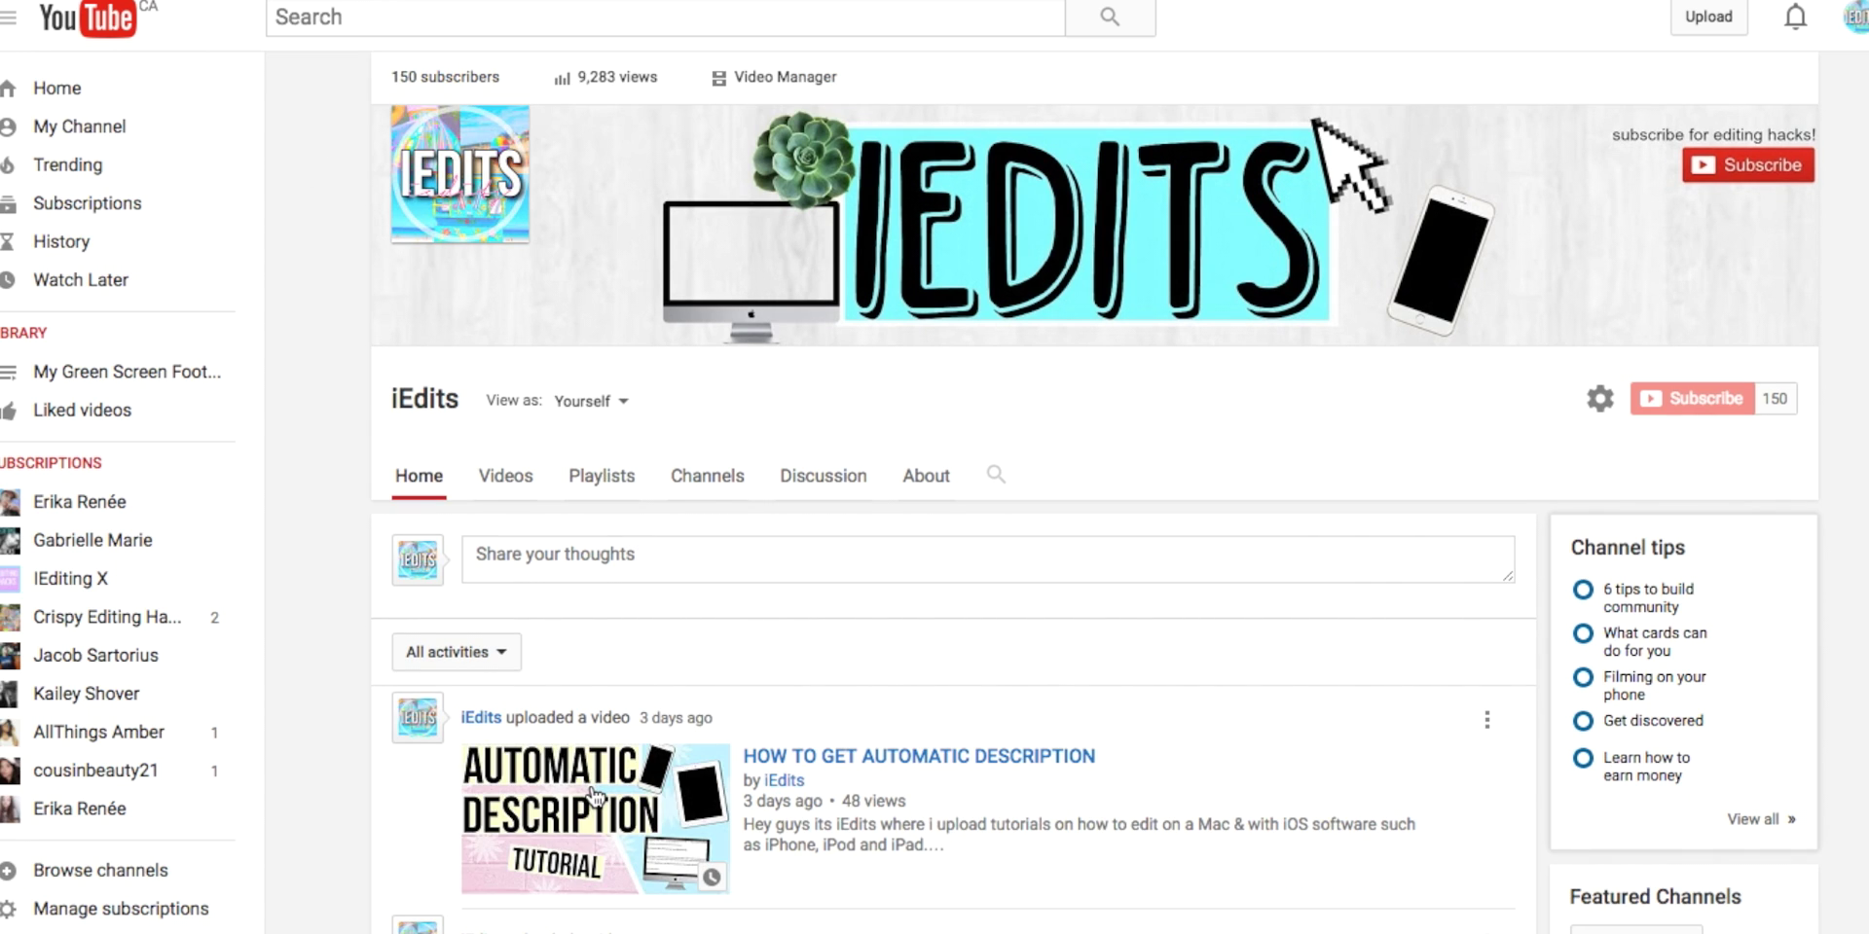
left_click(594, 794)
key("XF86AudioMute")
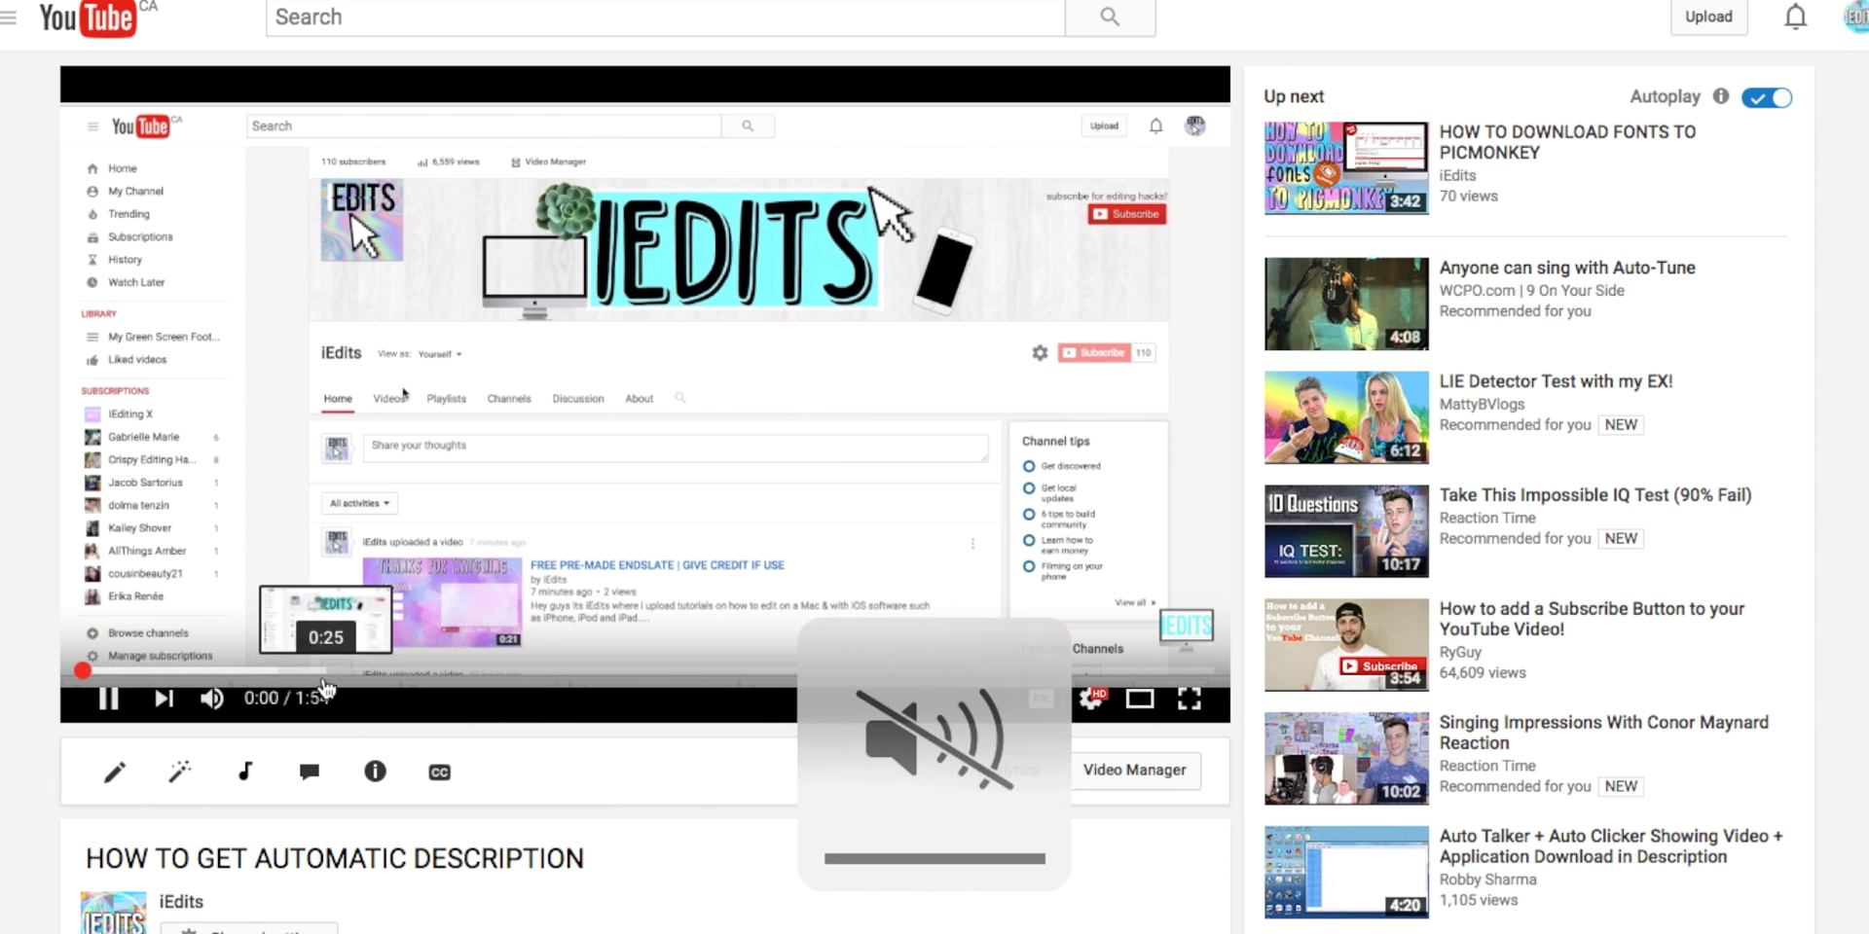
mouse_move(1184, 634)
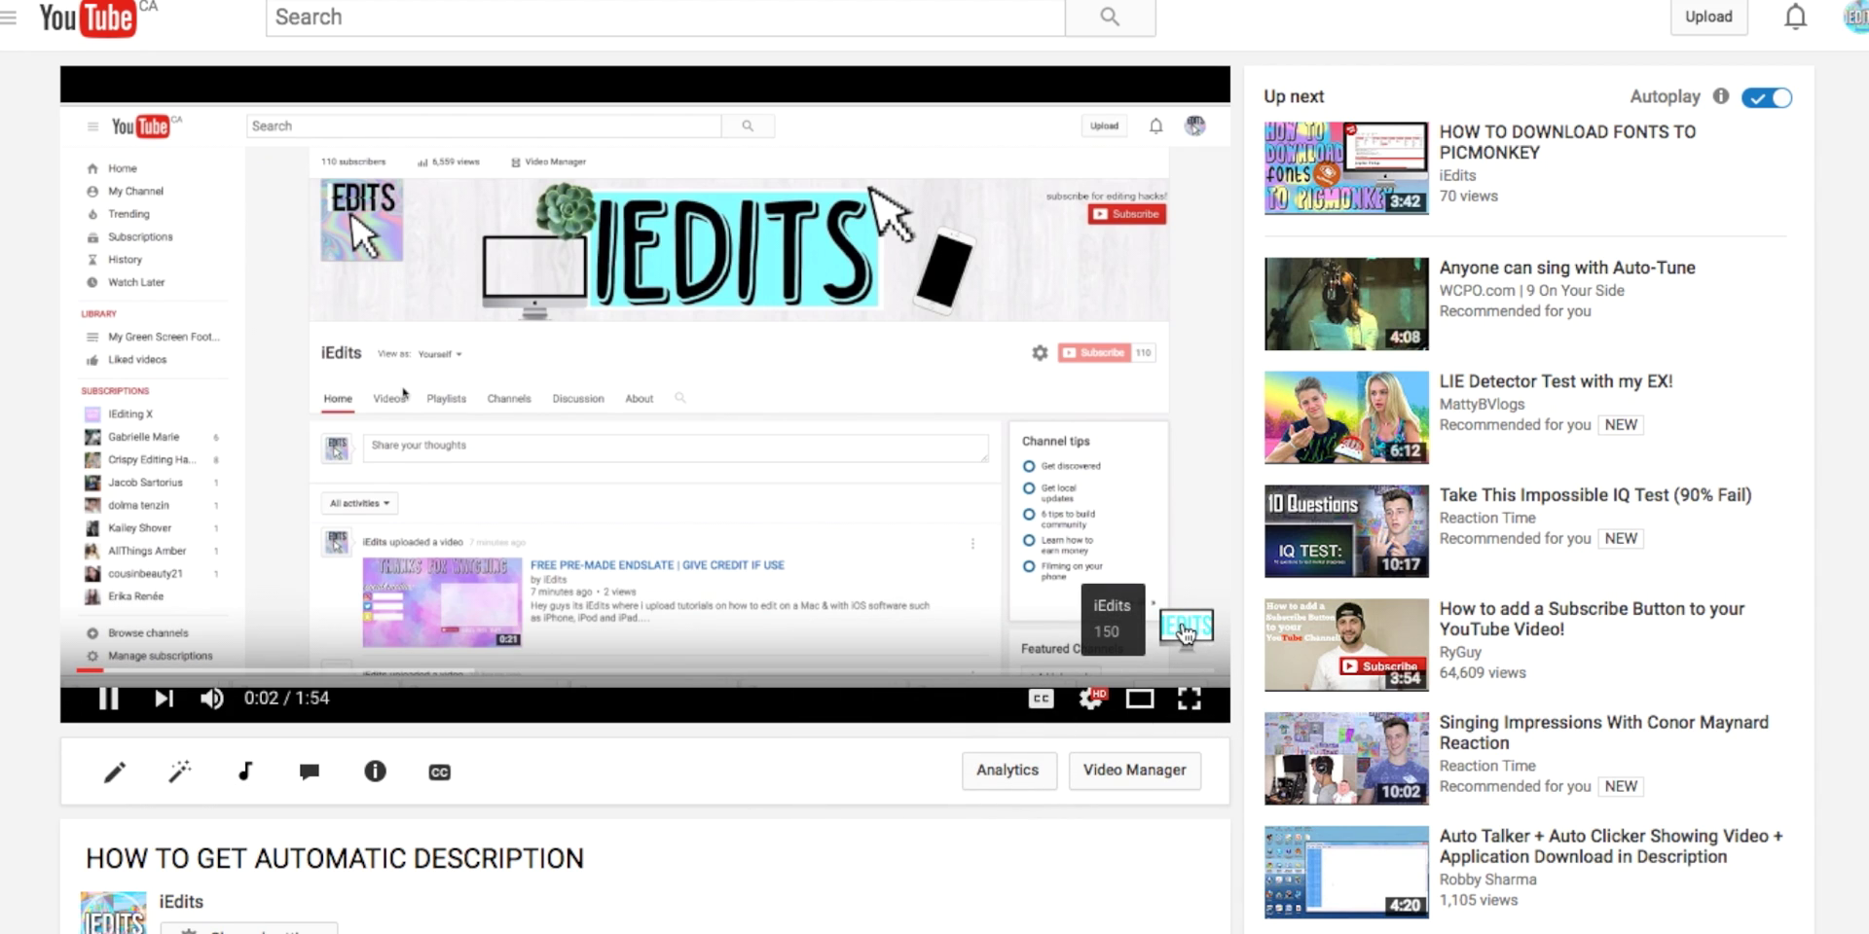
key("space")
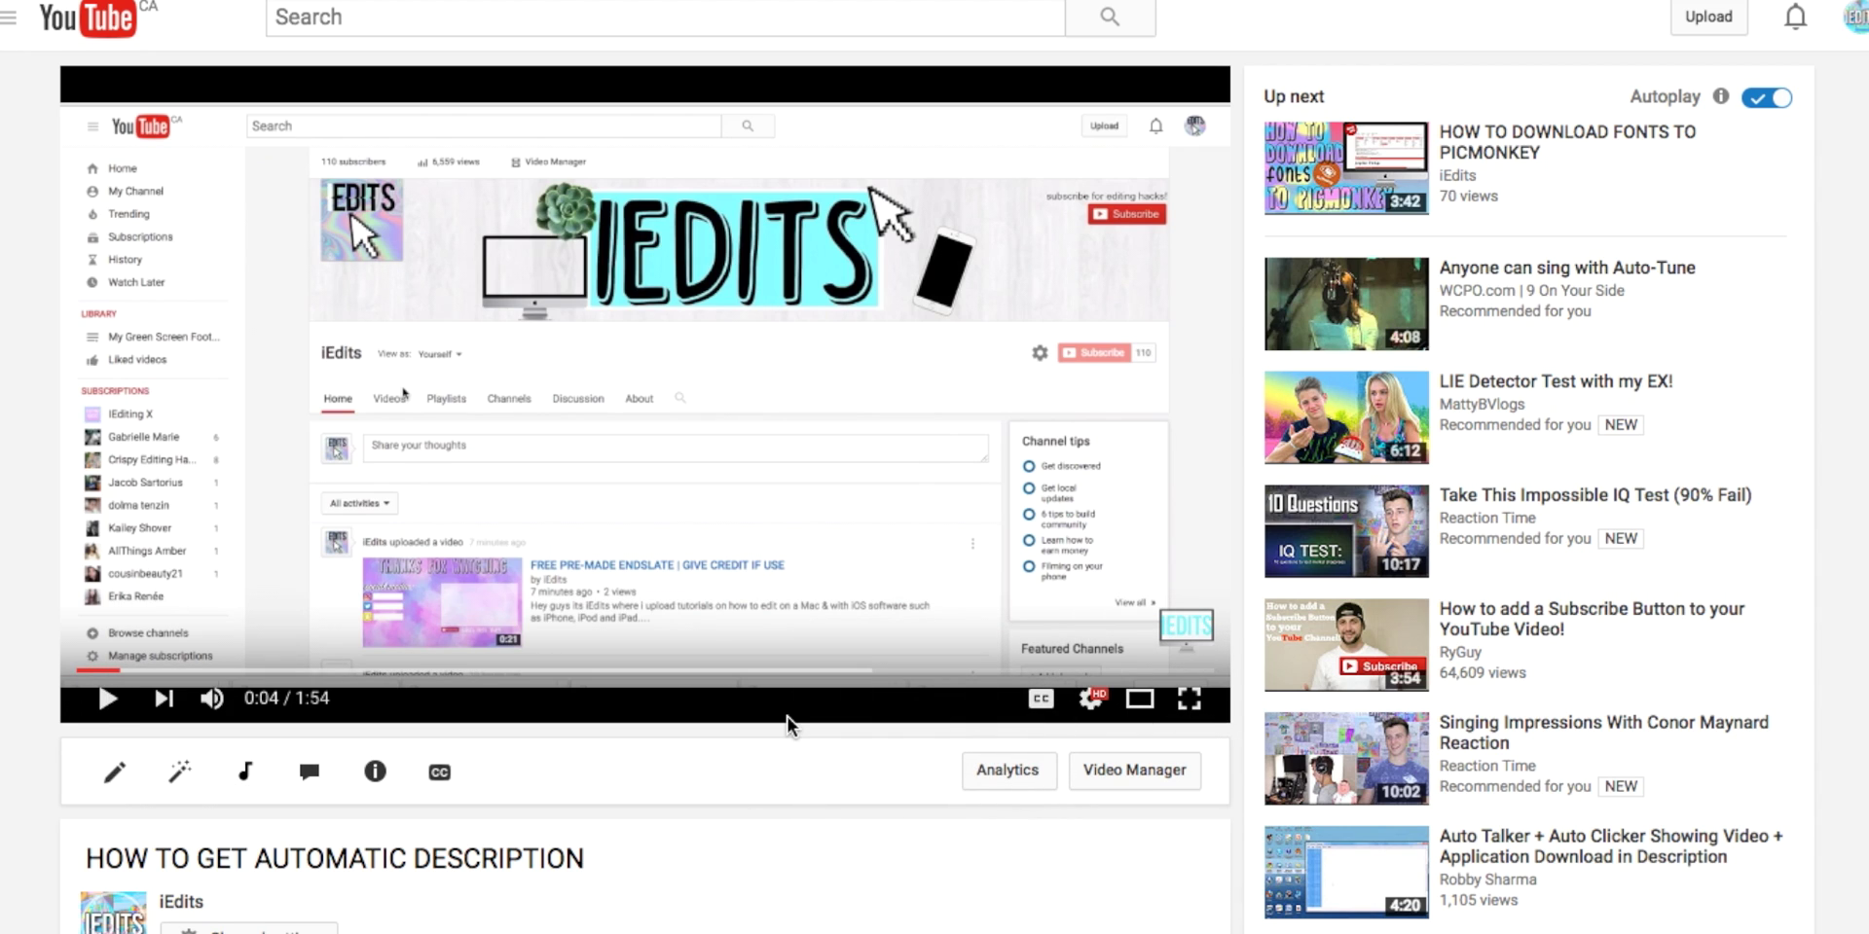